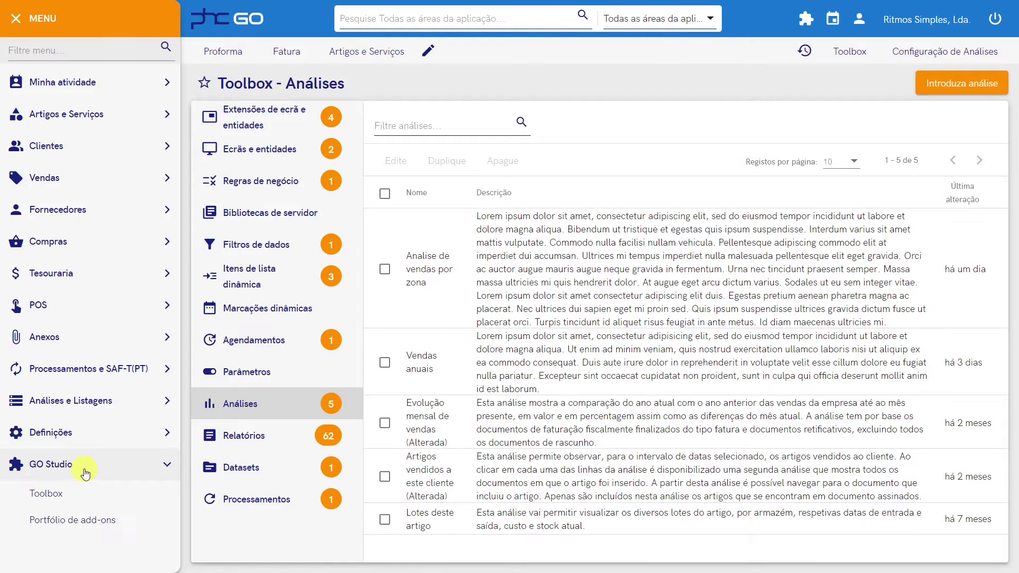
# - Start a new analysis in the Toolbox and describe it as "Analise de vendas agrupadas por vendedor"
pyautogui.click(63, 500)
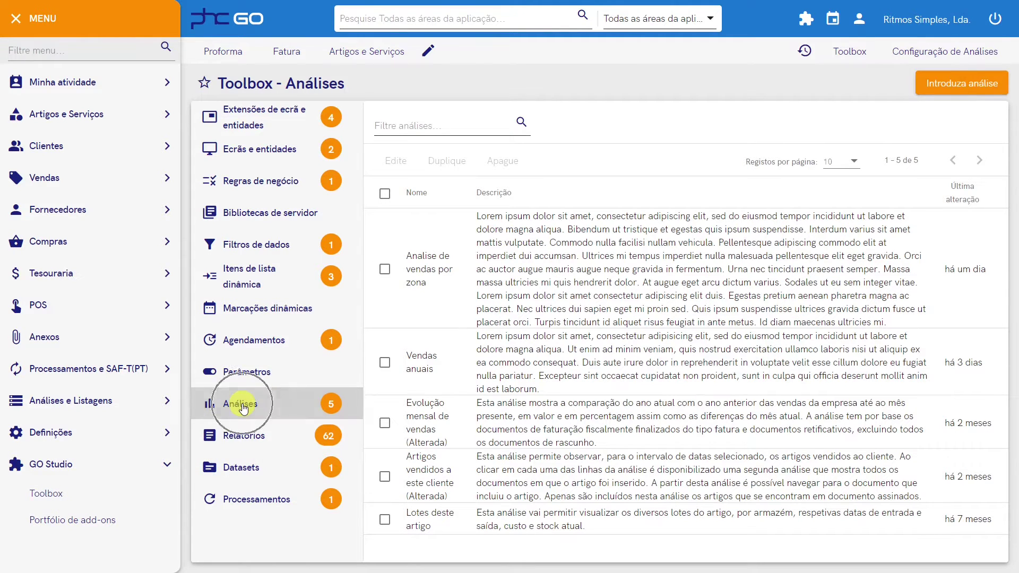
pyautogui.click(955, 85)
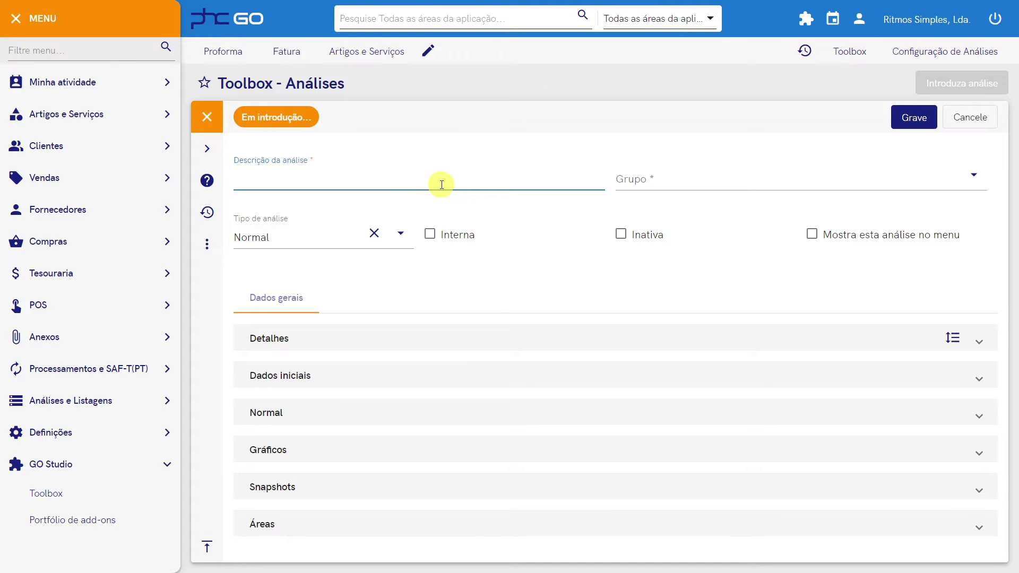
pyautogui.write('Analise de vendas agrupadas por vendedor')
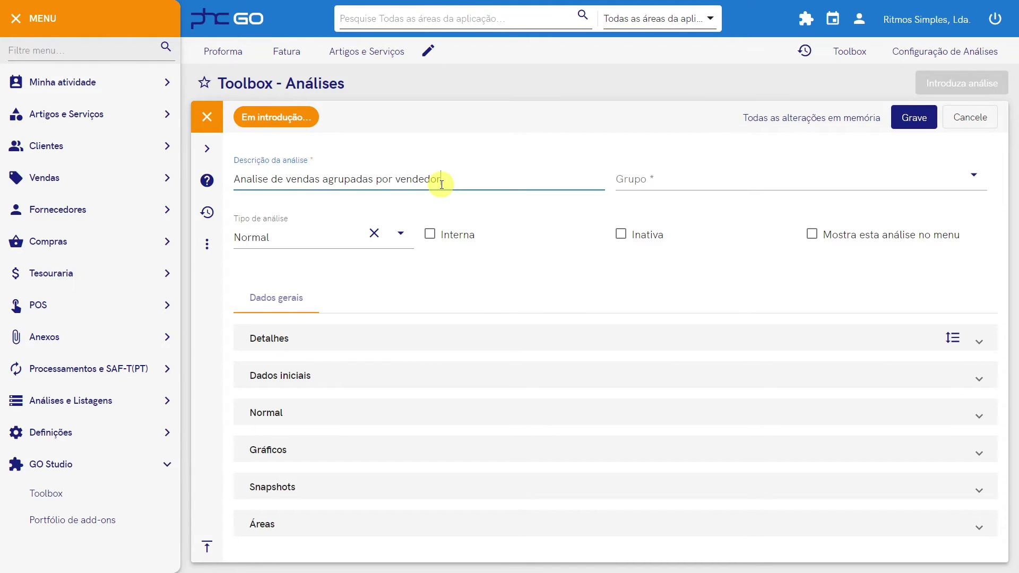
# - Assign the analysis to the group Geral and have it shown in the menu
pyautogui.click(675, 177)
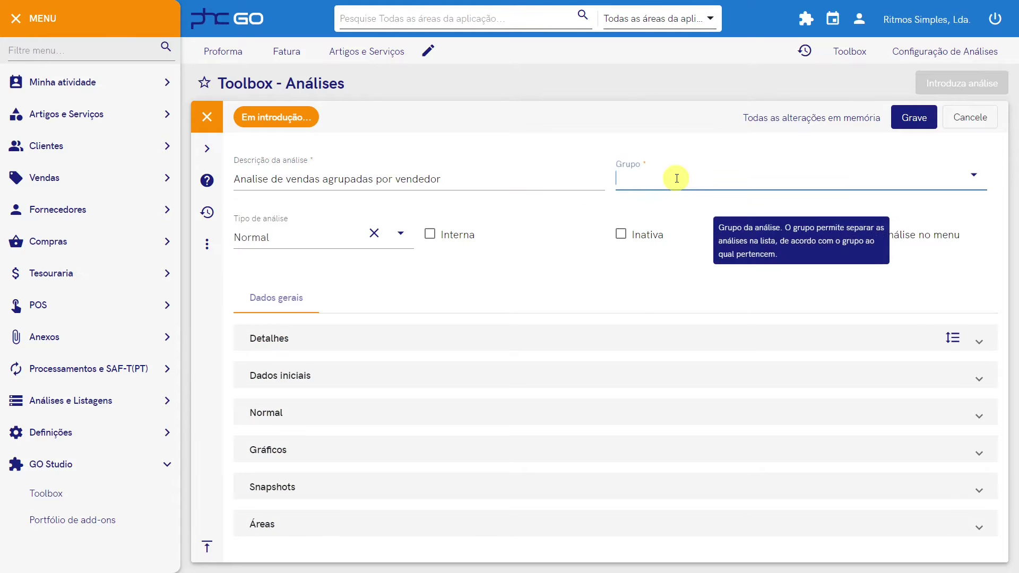
pyautogui.write('g')
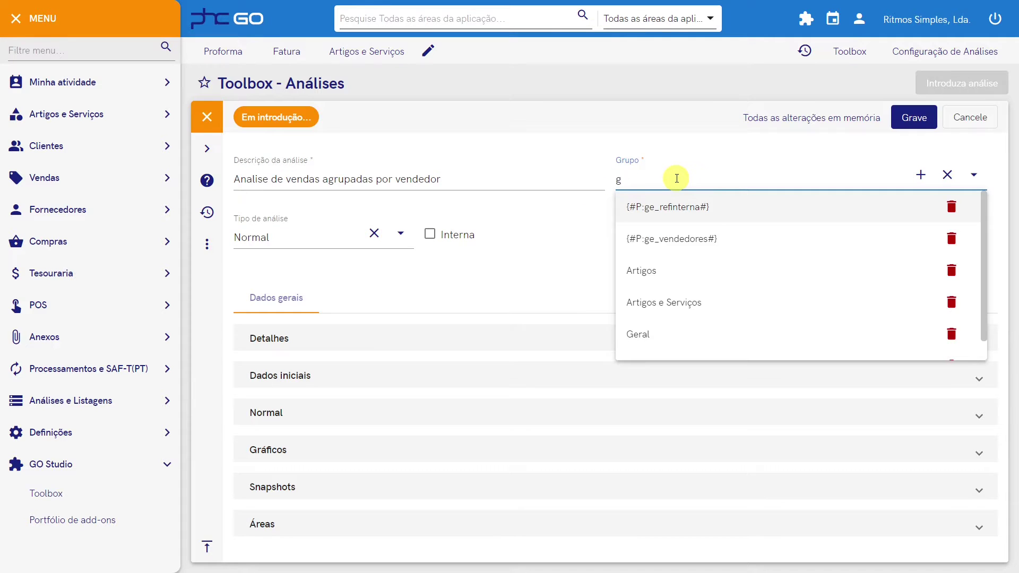
pyautogui.click(640, 334)
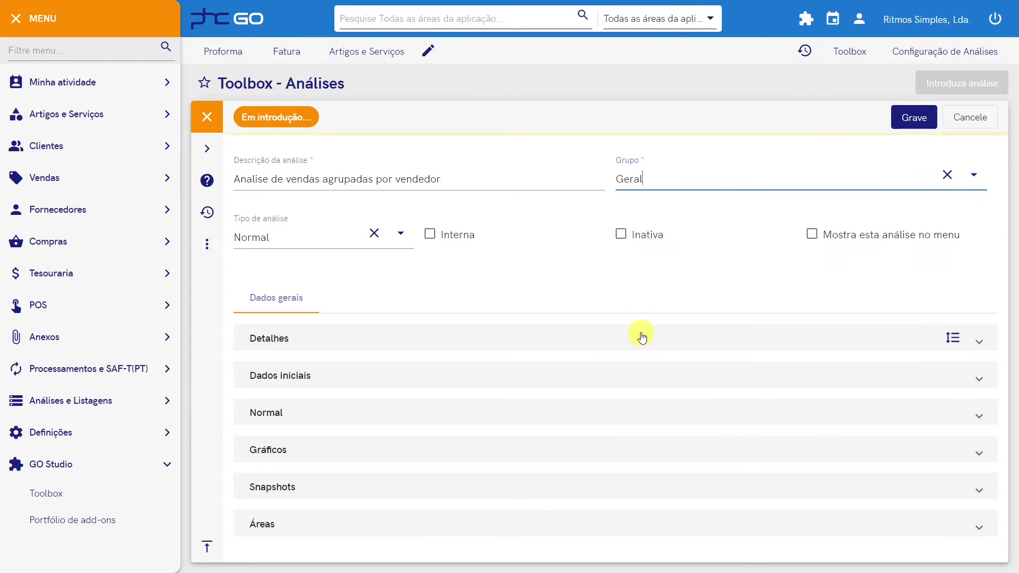
pyautogui.click(815, 237)
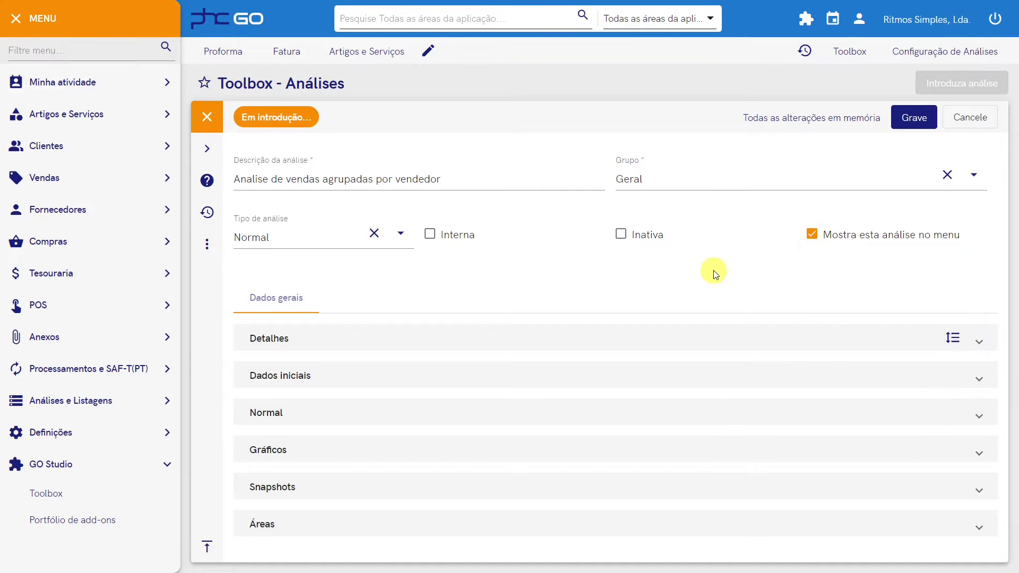
# - Open the full code editor for the Normal analysis expression and begin the SQL query with select ft.[vendnm]
pyautogui.click(273, 417)
pyautogui.scroll(-5, 273, 417)
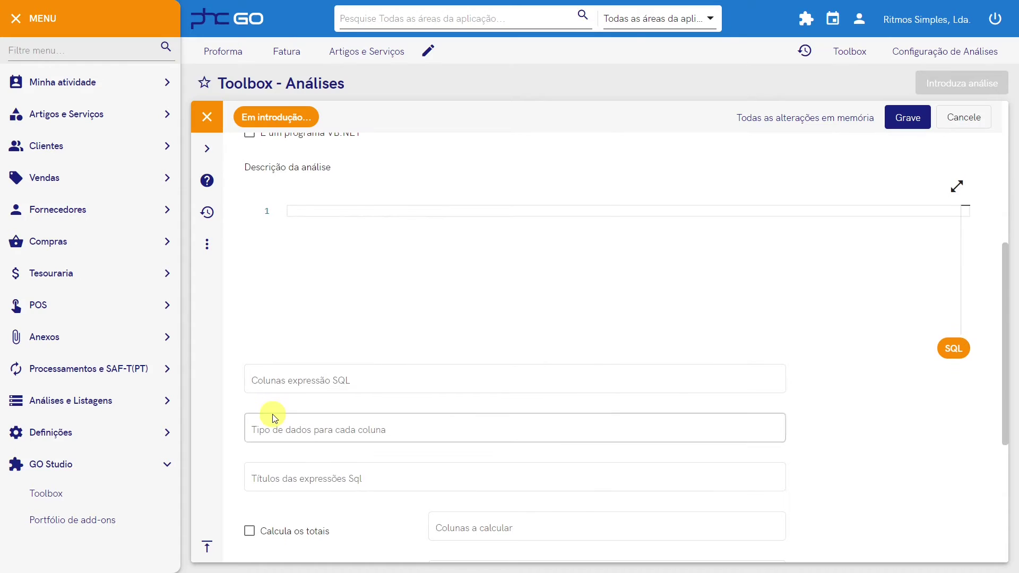
pyautogui.scroll(1, 274, 419)
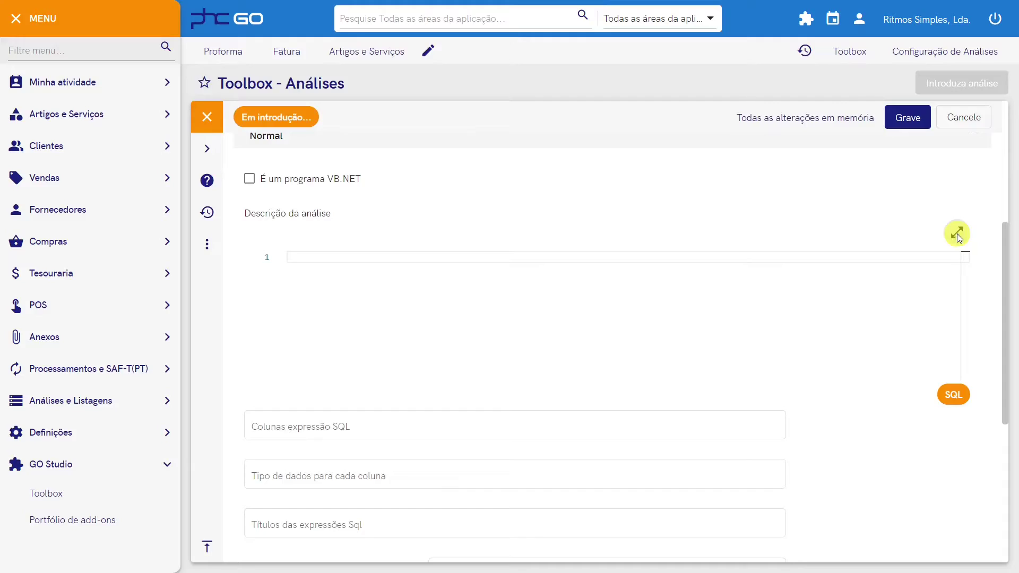
pyautogui.click(957, 233)
pyautogui.write('select ')
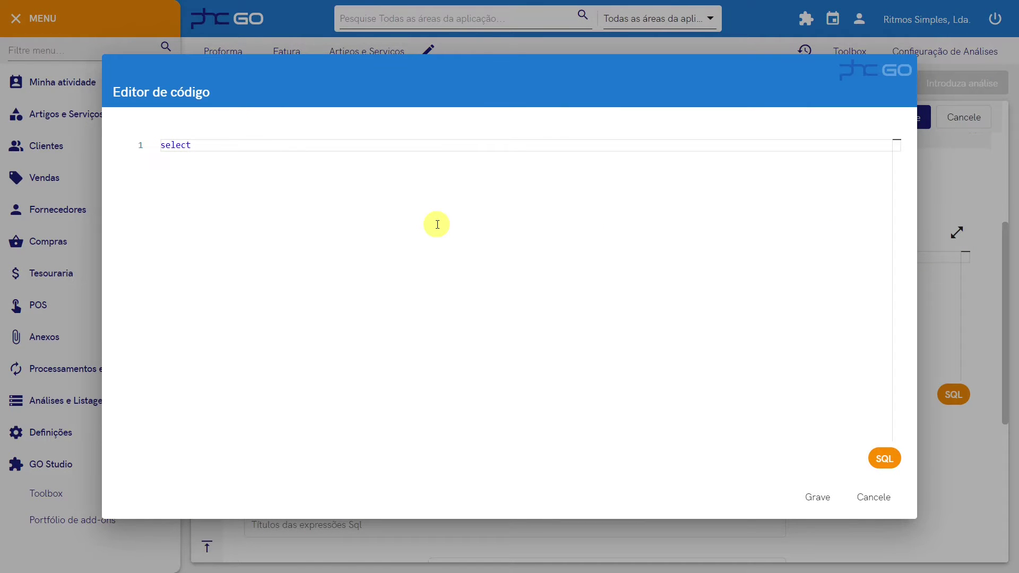
pyautogui.write('ft.')
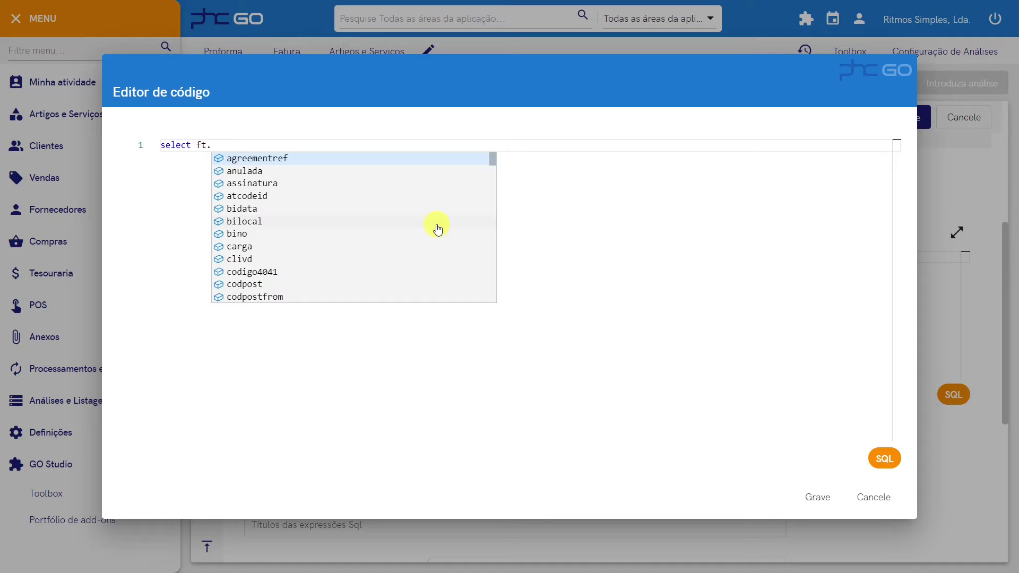
pyautogui.write('vend')
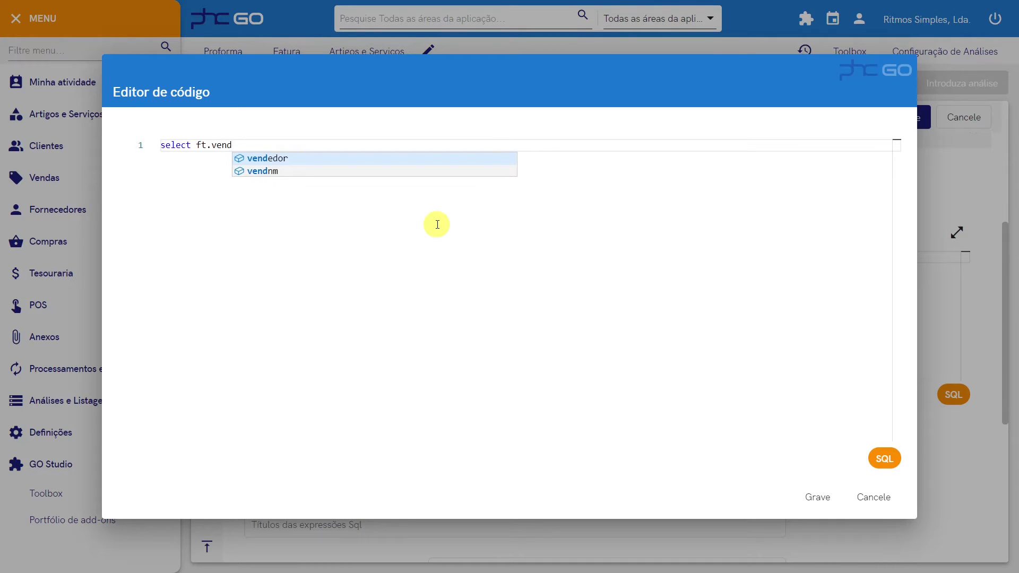
pyautogui.press('Down')
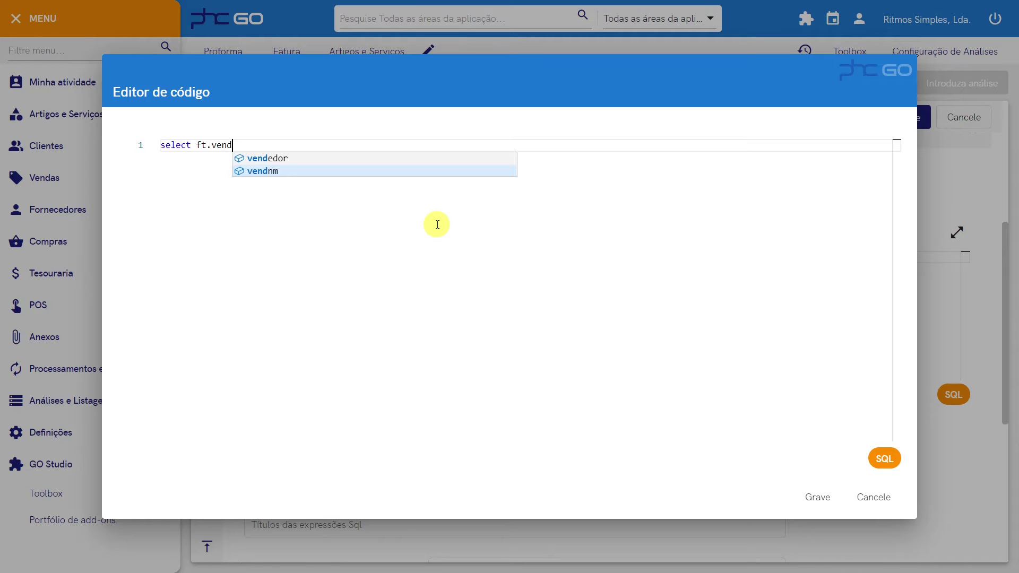
pyautogui.press('Return')
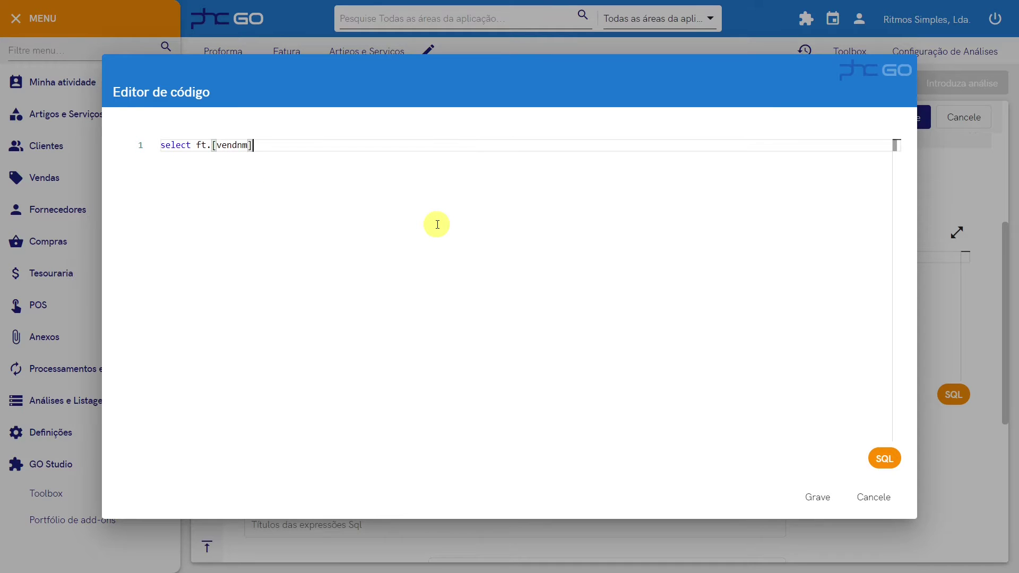
# - Add ft.[etotal] as the second column of the select statement
pyautogui.write(', ft.e')
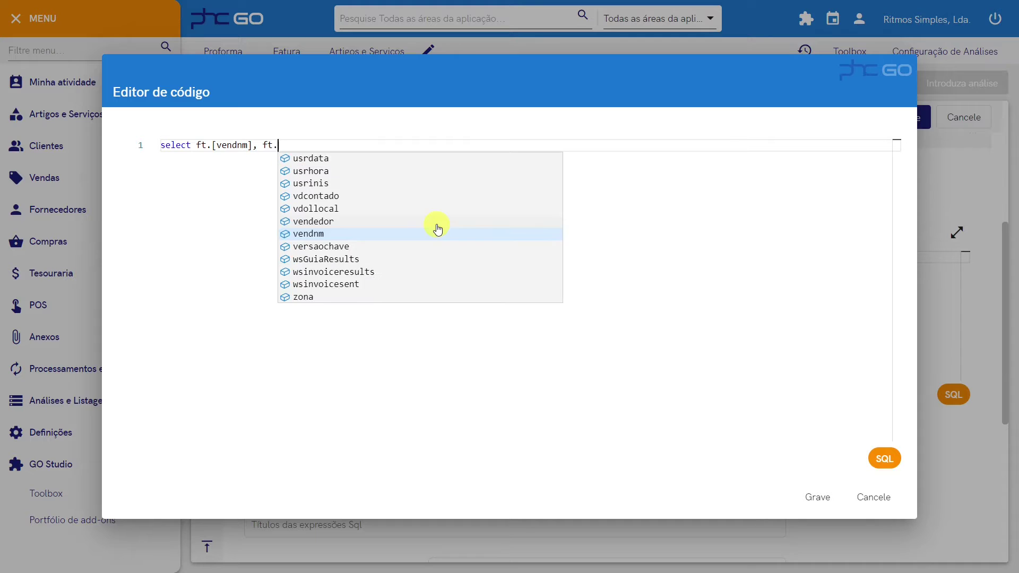
pyautogui.press('Down')
pyautogui.press('Down')
pyautogui.press('Down')
pyautogui.press('Down')
pyautogui.press('Down')
pyautogui.press('Down')
pyautogui.press('Down')
pyautogui.press('Down')
pyautogui.press('Down')
pyautogui.press('Down')
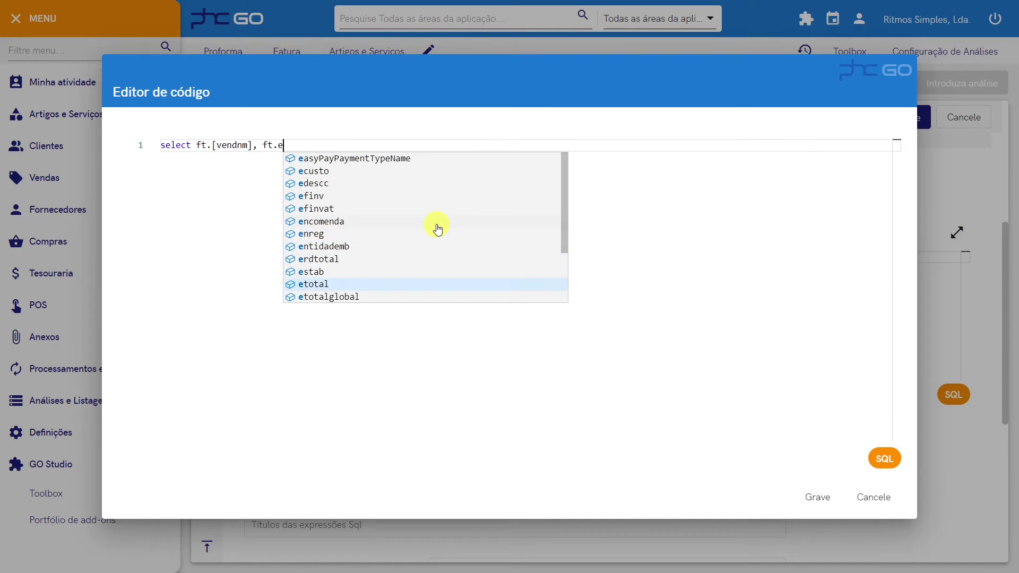
pyautogui.press('Return')
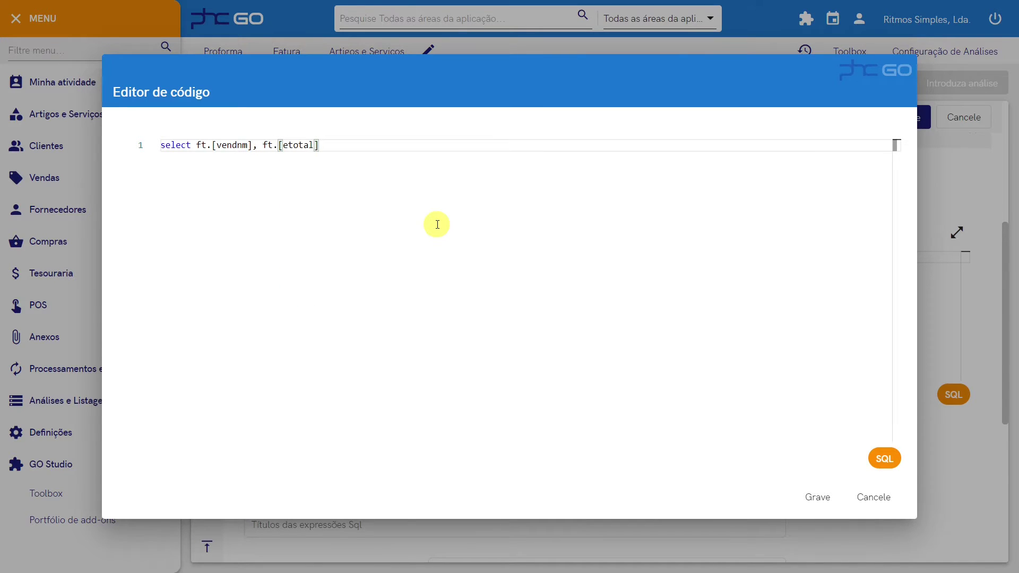
# - Wrap ft.[etotal] in a sum() function and give the result the alias total
pyautogui.press('Left')
pyautogui.press('Left')
pyautogui.press('Left')
pyautogui.press('Left')
pyautogui.press('Left')
pyautogui.press('Left')
pyautogui.press('Left')
pyautogui.press('Left')
pyautogui.press('Left')
pyautogui.press('Left')
pyautogui.press('Left')
pyautogui.write('sum(')
pyautogui.press('Right')
pyautogui.press('Right')
pyautogui.press('Right')
pyautogui.press('Right')
pyautogui.press('Right')
pyautogui.press('Right')
pyautogui.press('Right')
pyautogui.press('Right')
pyautogui.press('Right')
pyautogui.press('Right')
pyautogui.press('Right')
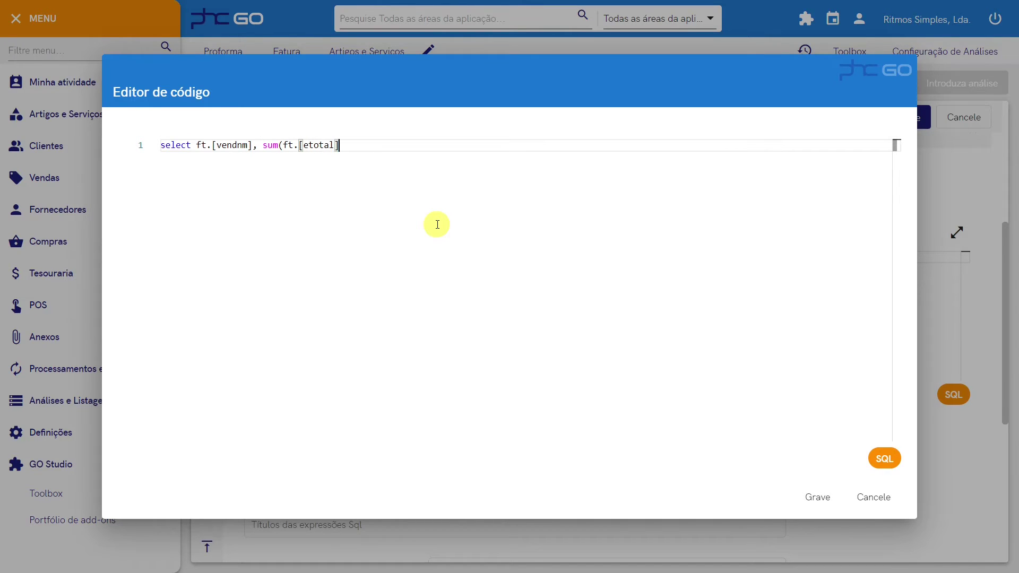
pyautogui.write(')')
pyautogui.write(' as ')
pyautogui.write('total')
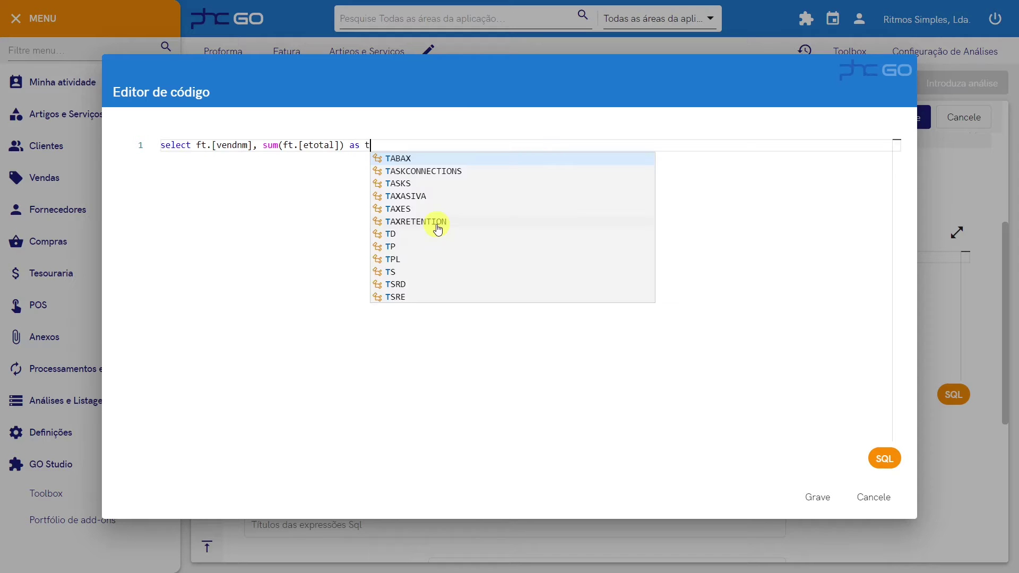
# - Complete the query's first line with from ft(nolock) and begin a new line
pyautogui.write(' from ft')
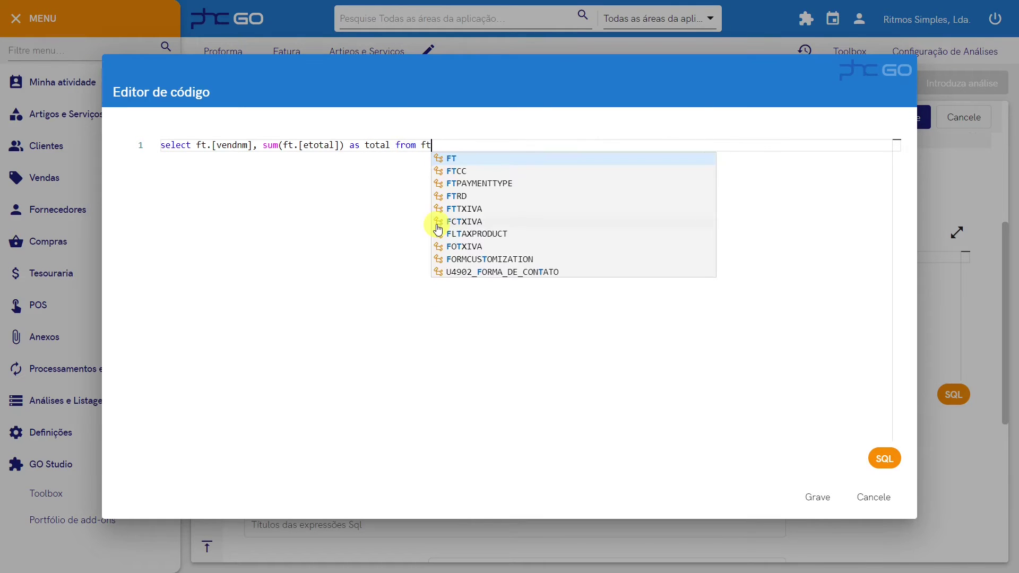
pyautogui.write('(')
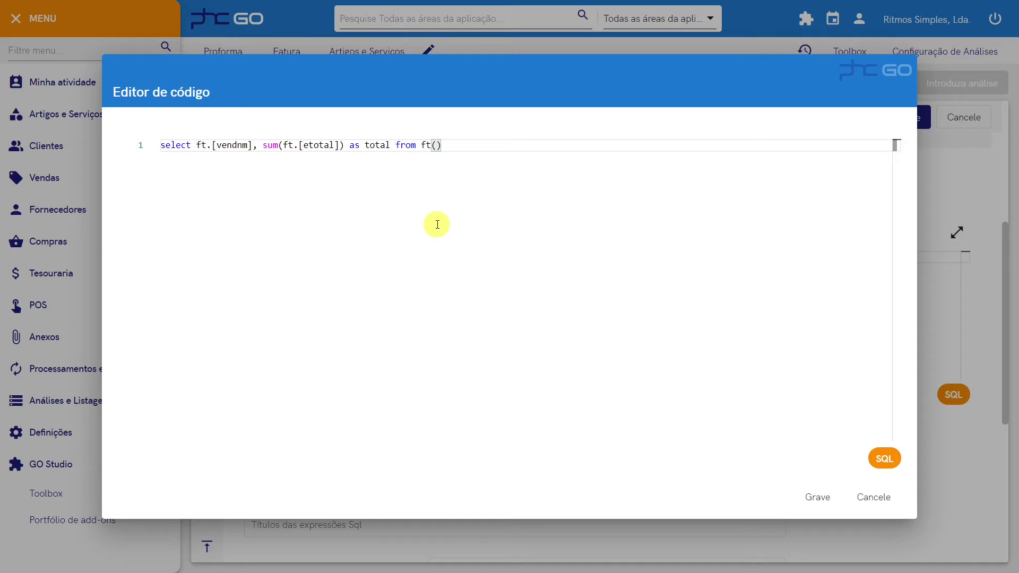
pyautogui.write('nolock')
pyautogui.press('Return')
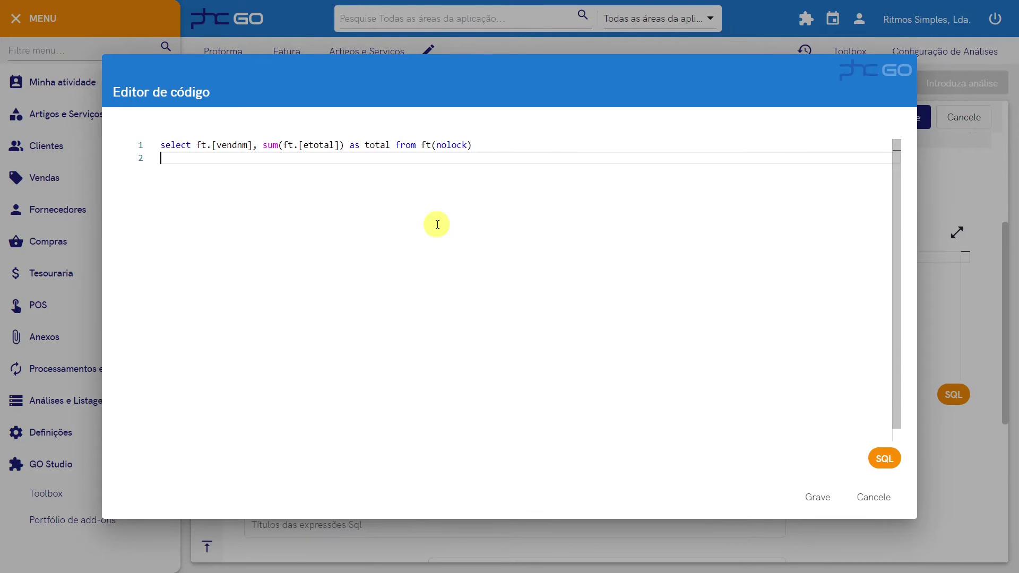
# - Add the line group by ft.[vendnm] to the query
pyautogui.write('group by ft.ven')
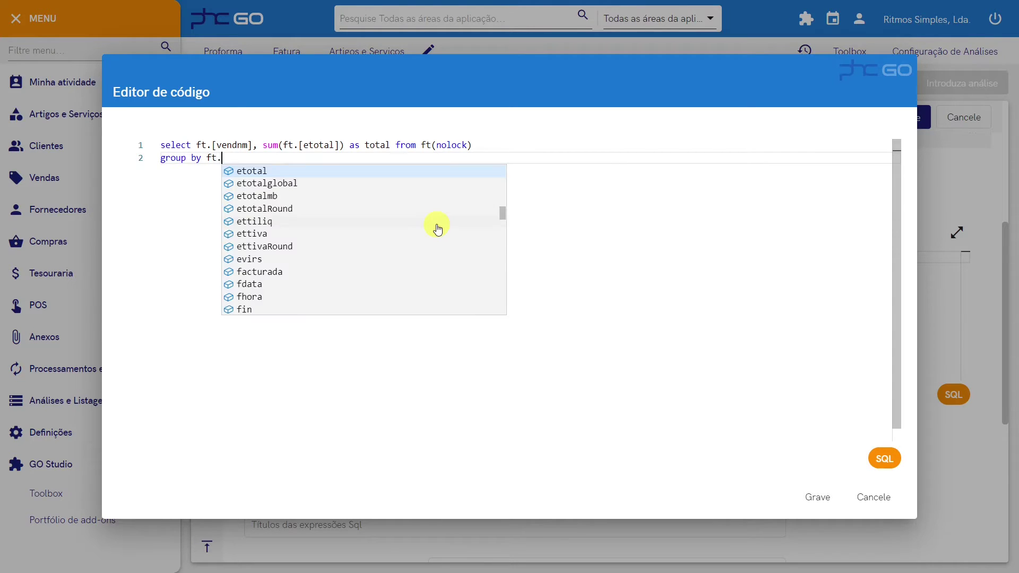
pyautogui.press('Up')
pyautogui.press('Down')
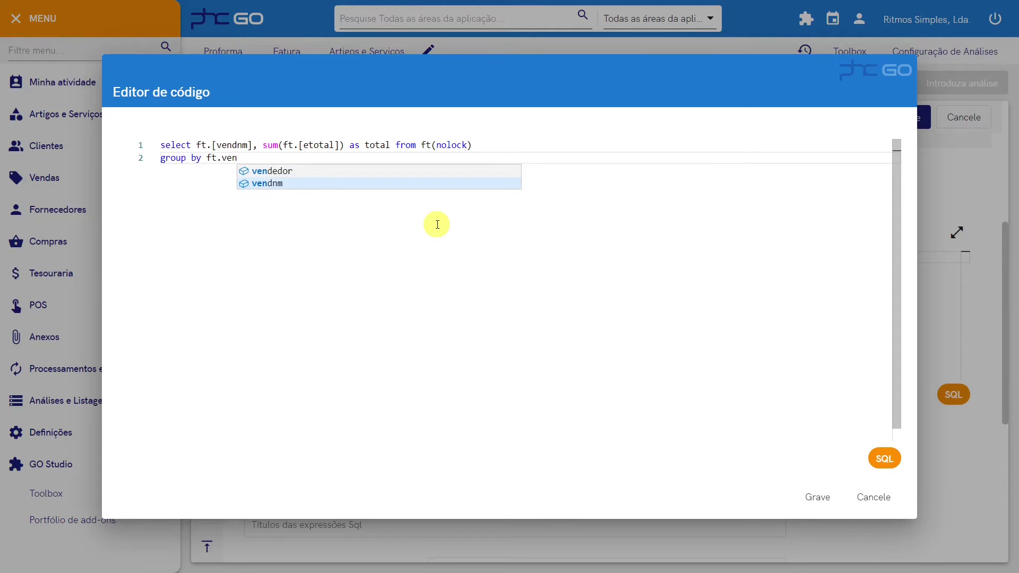
pyautogui.press('Return')
pyautogui.press('Return')
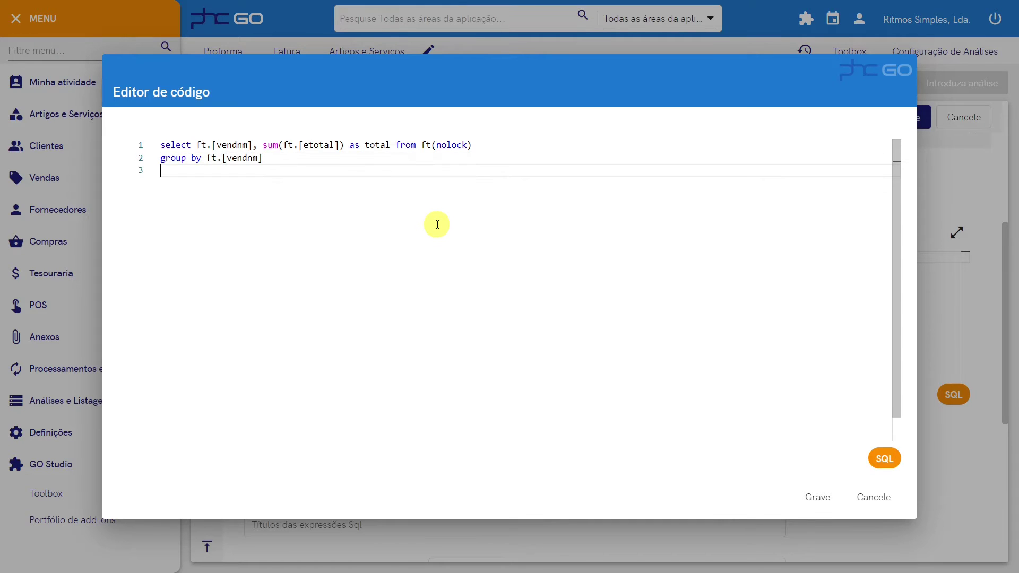
# - Add the line order by ft.[vendnm] and save the query code
pyautogui.write('order by ft.[ven')
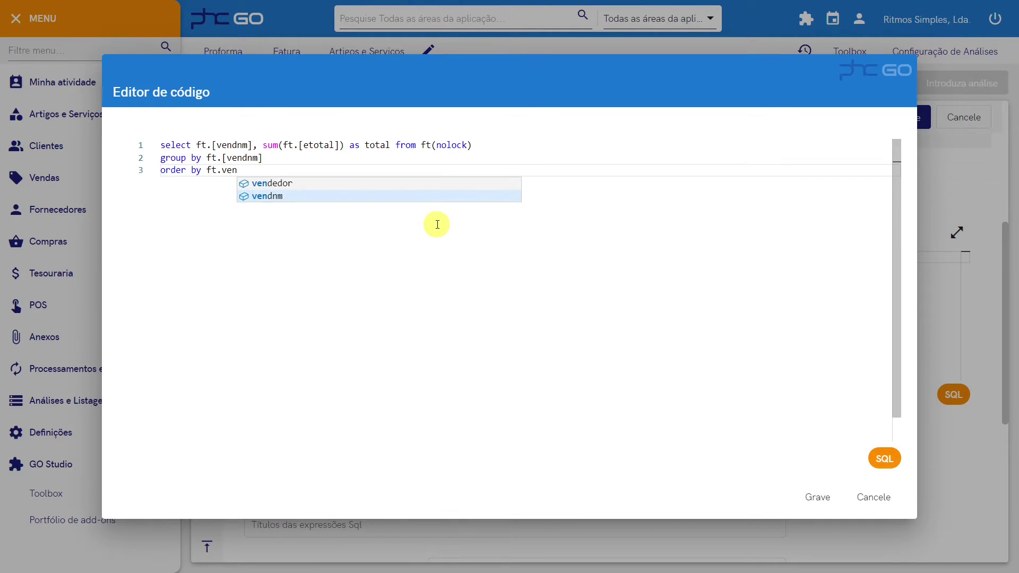
pyautogui.press('Return')
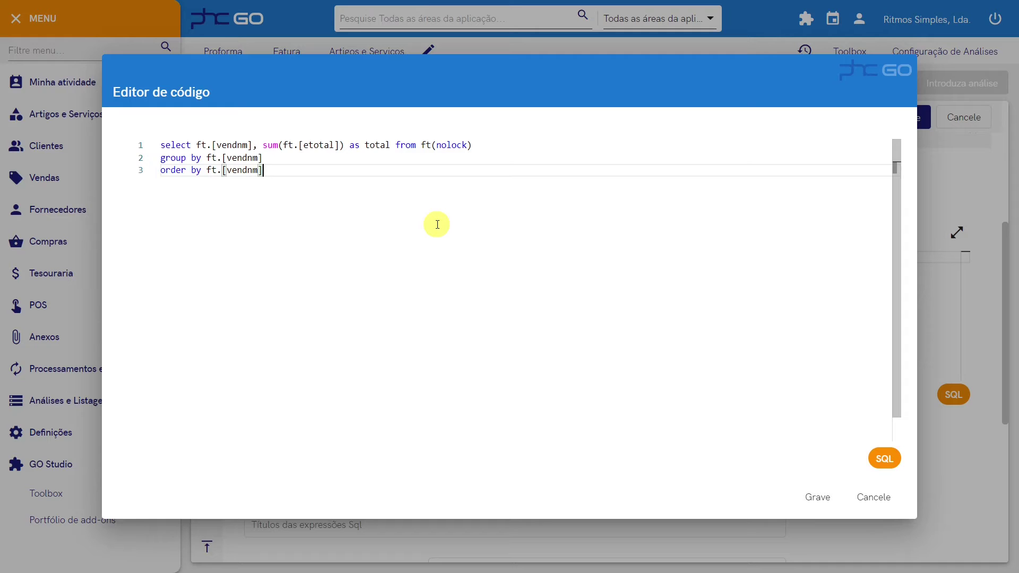
pyautogui.click(816, 497)
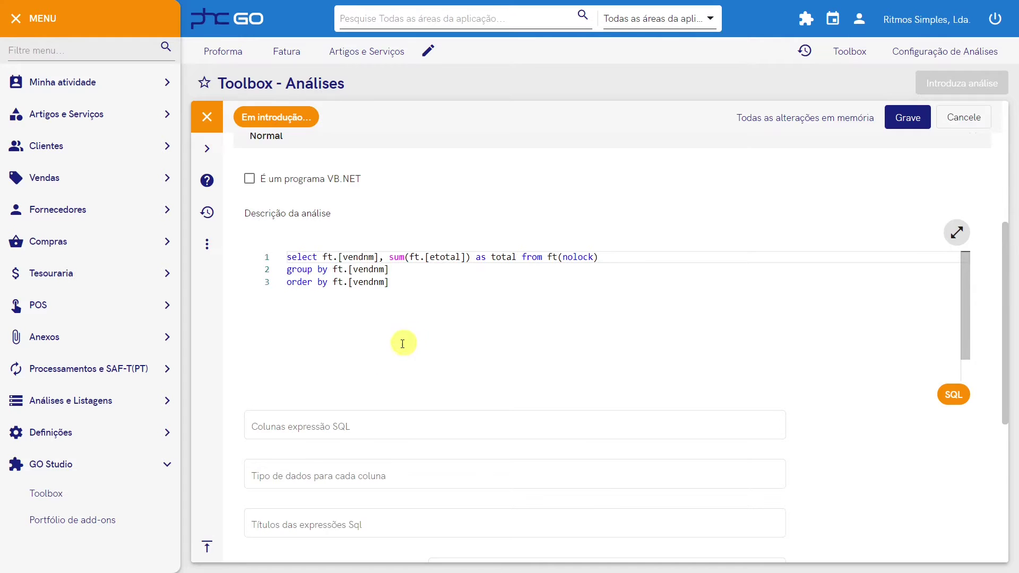
# - Set the SQL expression columns to vendnm;total
pyautogui.click(333, 422)
pyautogui.click(334, 420)
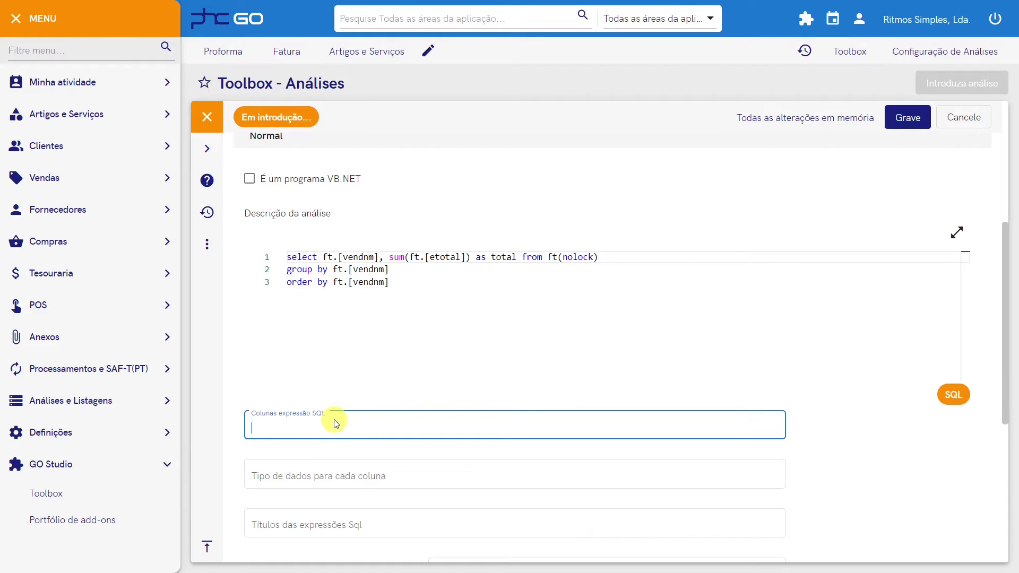
pyautogui.write('vendnm;total')
# - Set the column data types to c;mb2 and the SQL expression titles to Vendedor;Total
pyautogui.click(304, 480)
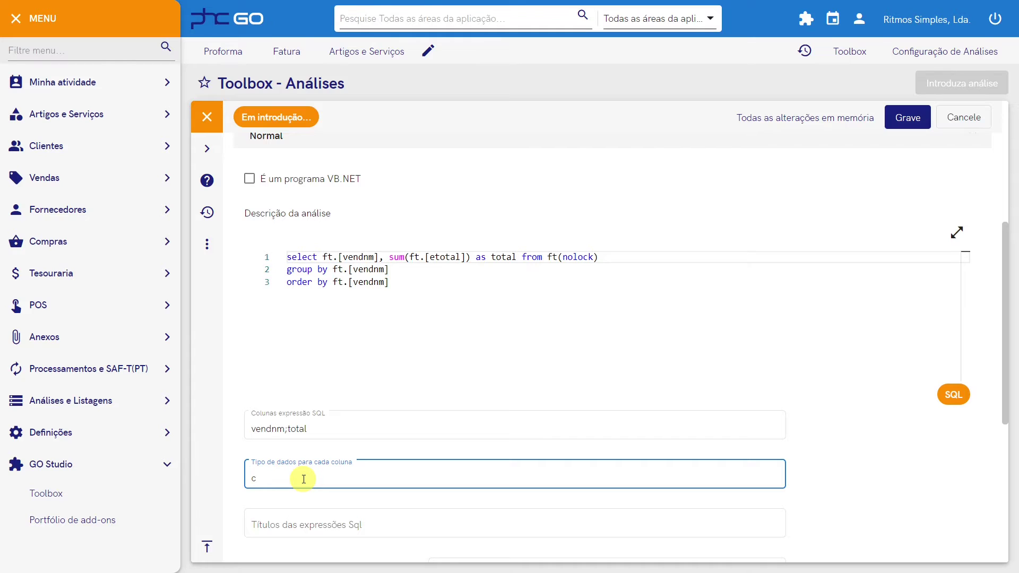
pyautogui.write('c;mb2')
pyautogui.click(295, 518)
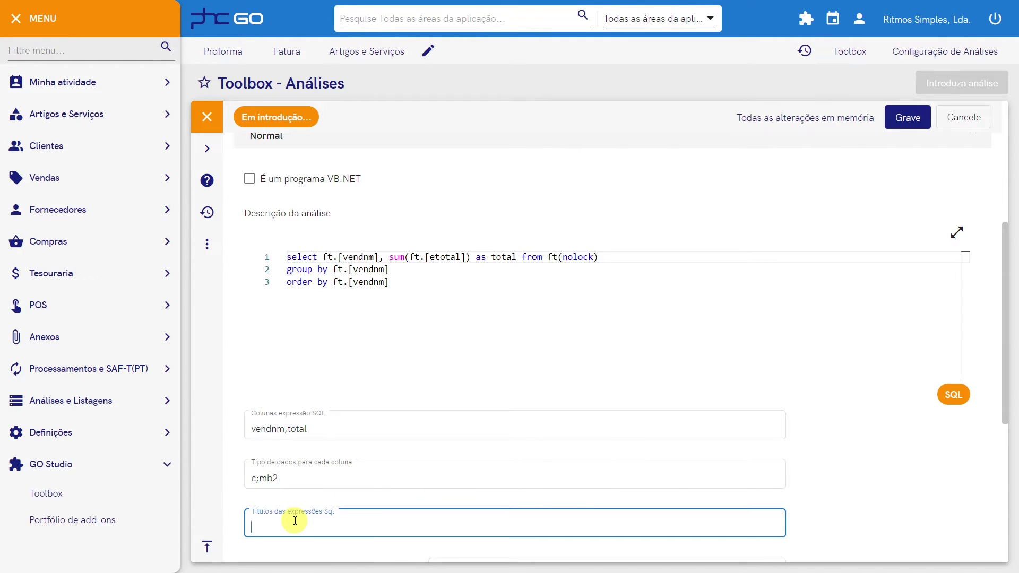
pyautogui.write('Vendedor;Total')
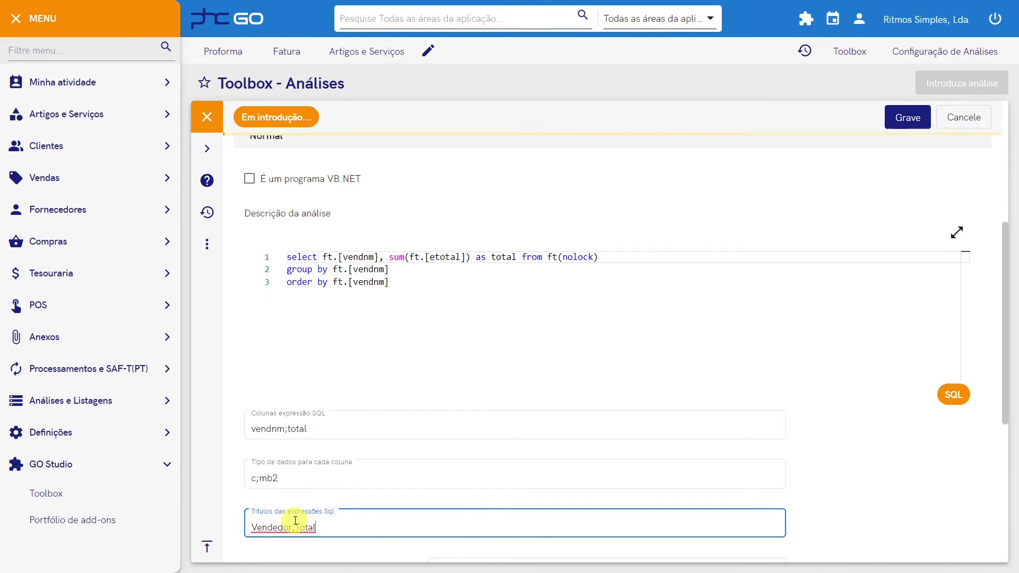
# - Enable the calculation of totals for column 2 and save the analysis
pyautogui.scroll(-1, 490, 489)
pyautogui.scroll(-2, 489, 488)
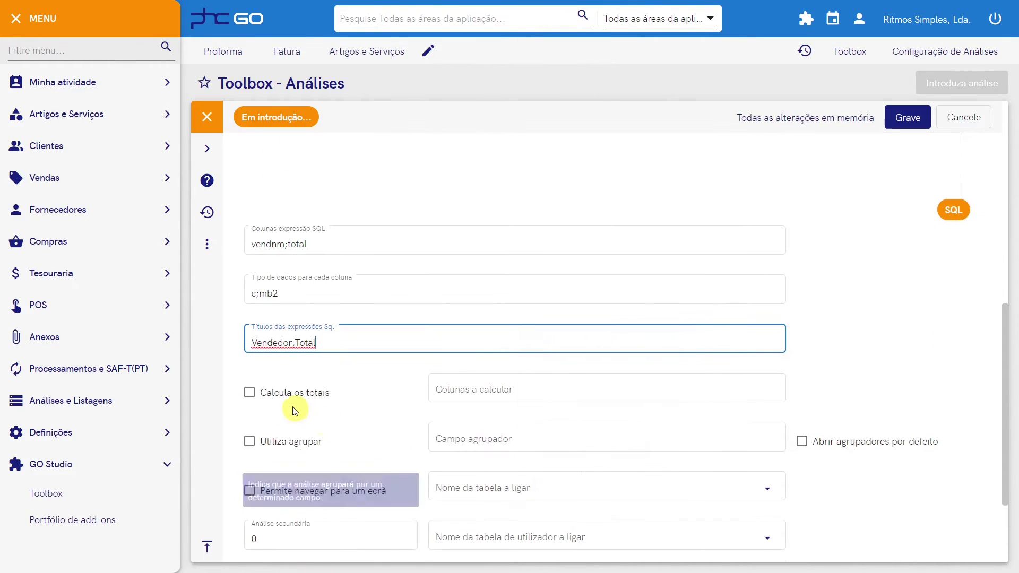
pyautogui.click(289, 393)
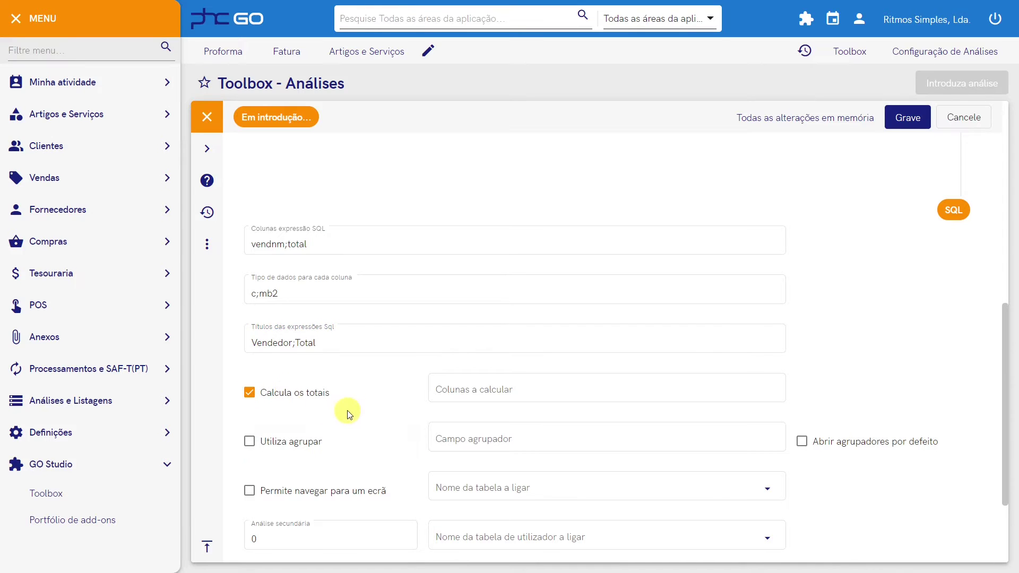
pyautogui.click(455, 391)
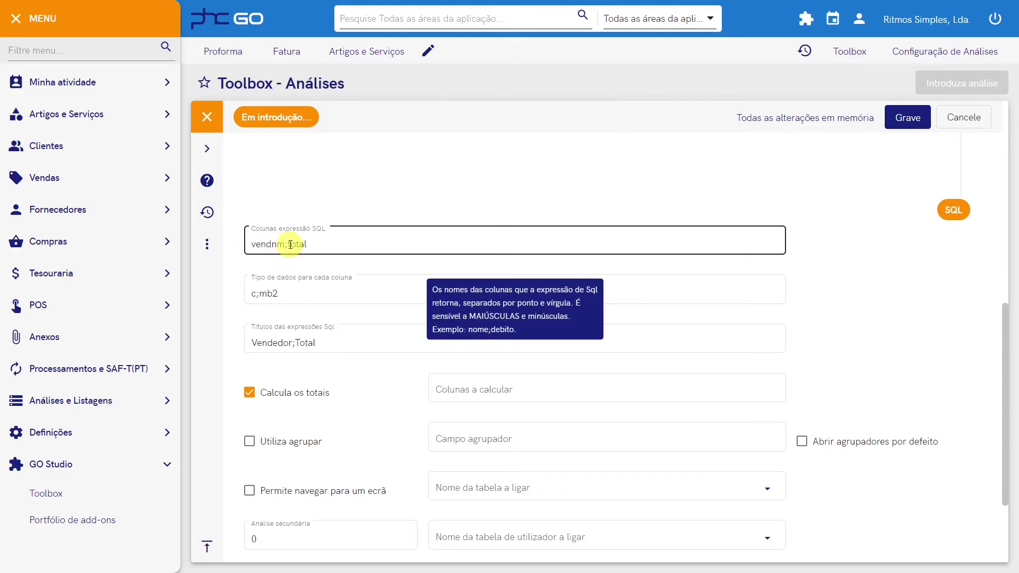
pyautogui.click(467, 387)
pyautogui.write('2')
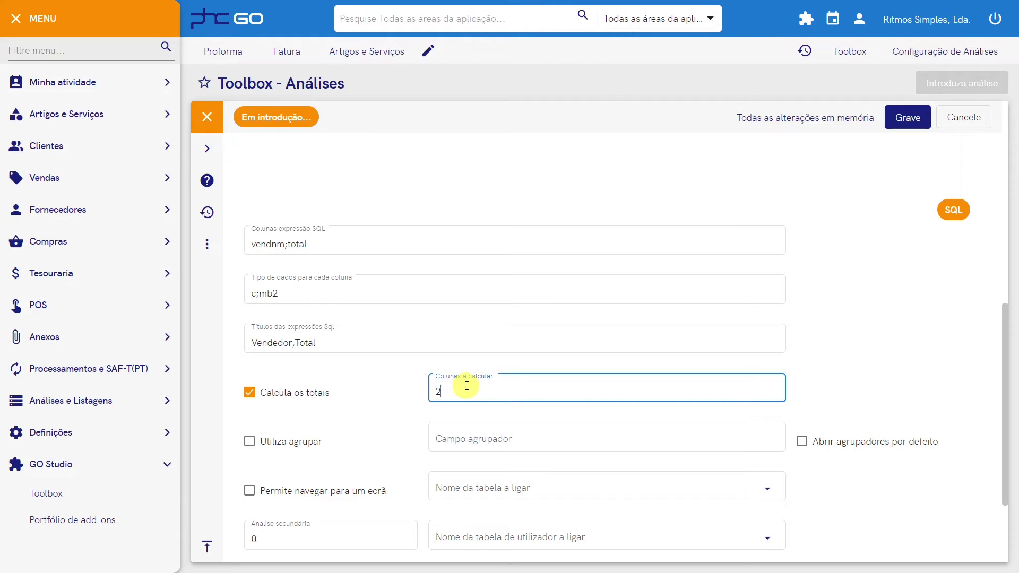
pyautogui.click(906, 121)
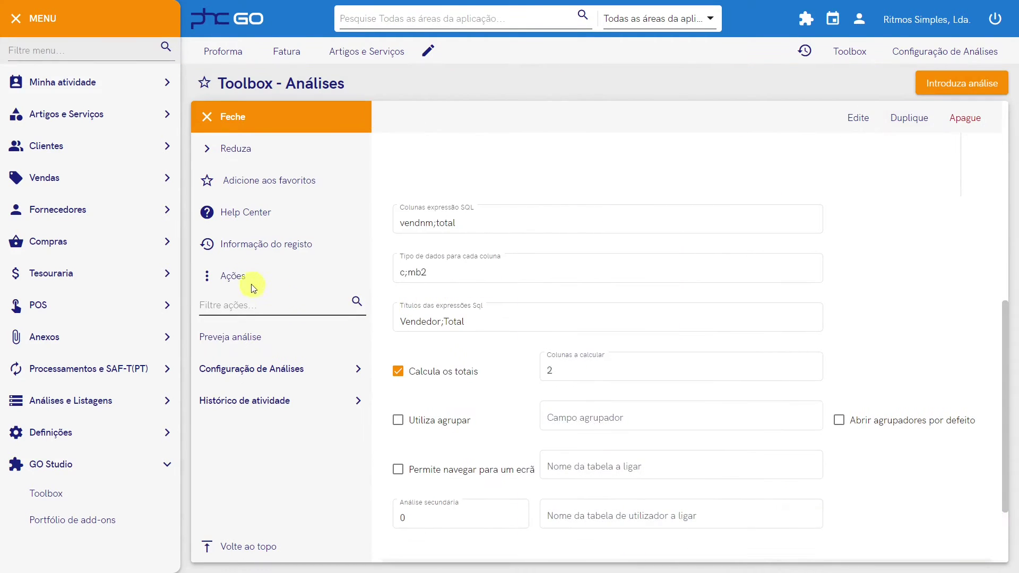
# - Preview the saved analysis and examine the sales amounts listed per salesperson
pyautogui.click(219, 340)
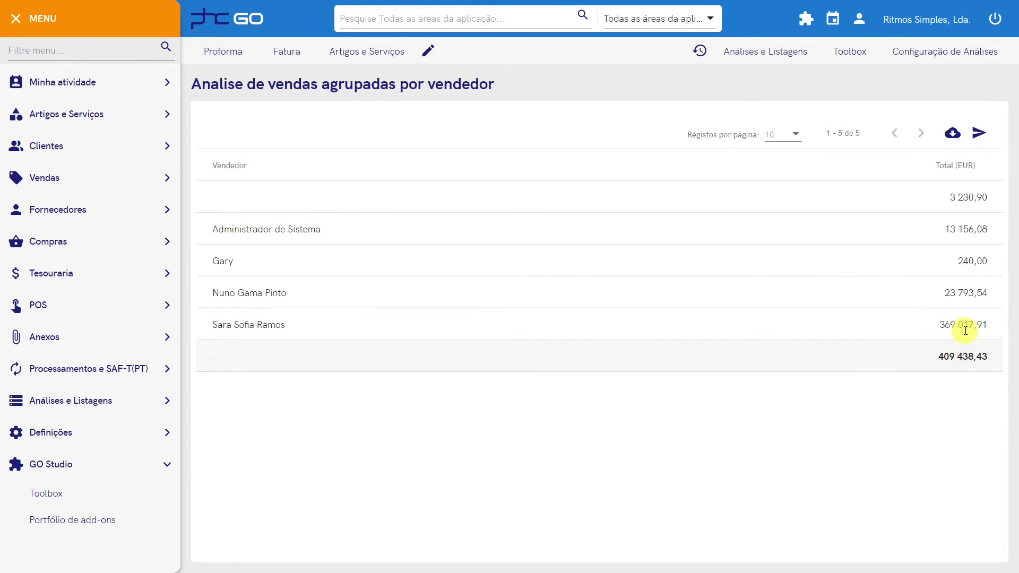
pyautogui.click(966, 303)
pyautogui.click(967, 263)
# - Start a new analysis configuration with the description Detalhe das vendas do vendedor
pyautogui.click(66, 468)
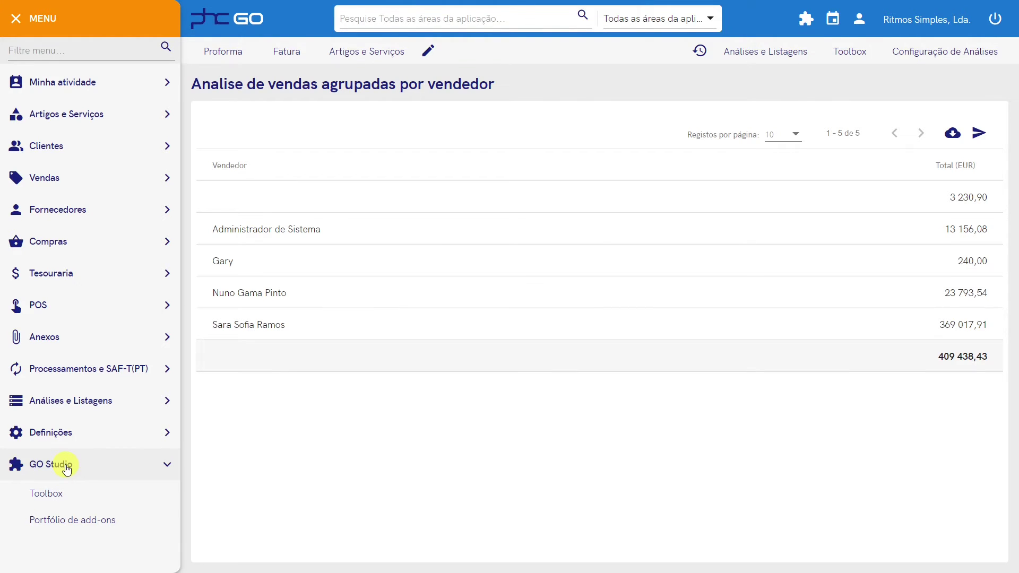
pyautogui.click(933, 58)
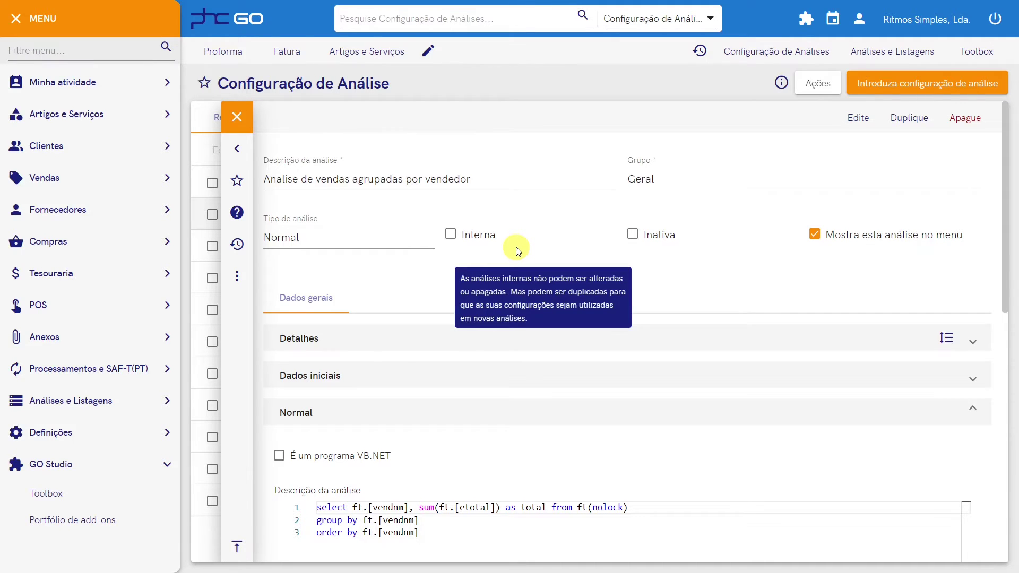
pyautogui.click(896, 86)
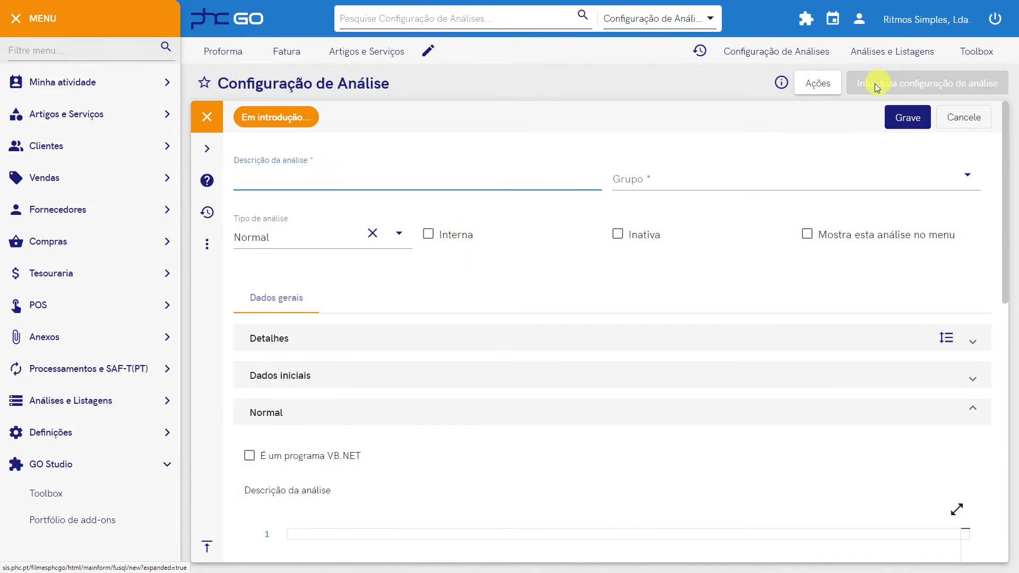
pyautogui.click(422, 179)
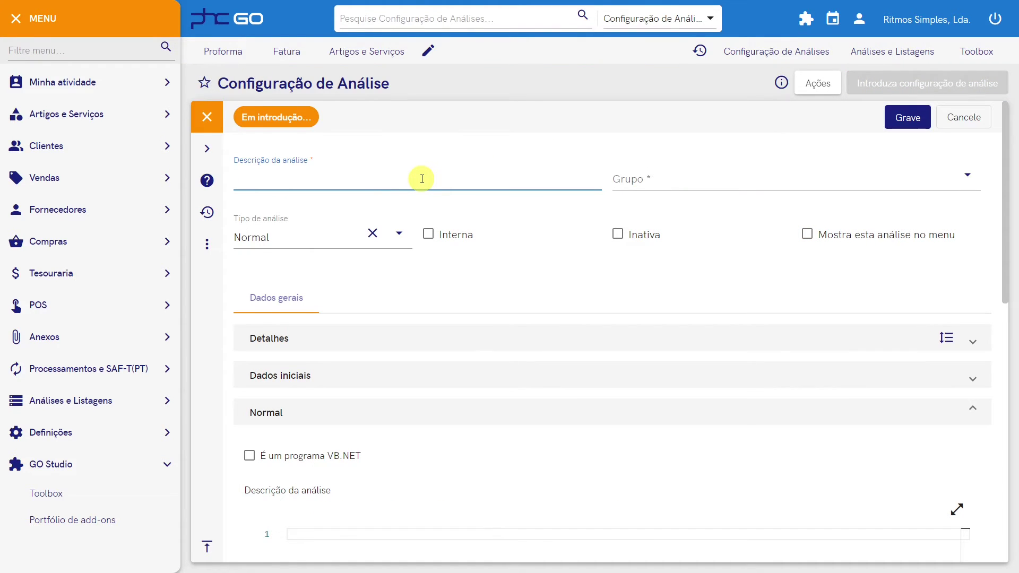
pyautogui.write('Detalhe das vendas do vendedor')
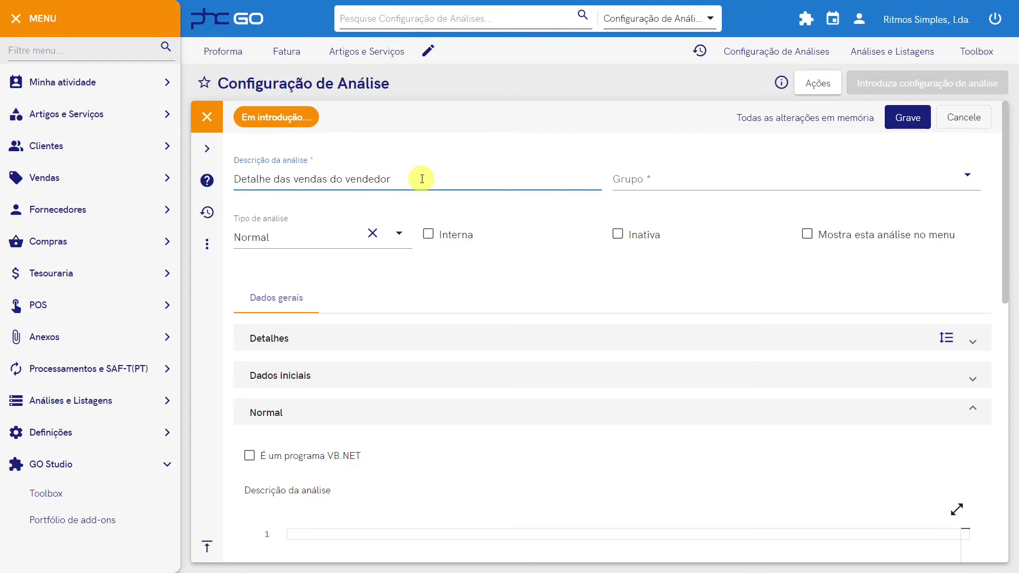
# - Assign the new analysis to the group Geral and mark it as Inativa
pyautogui.click(692, 179)
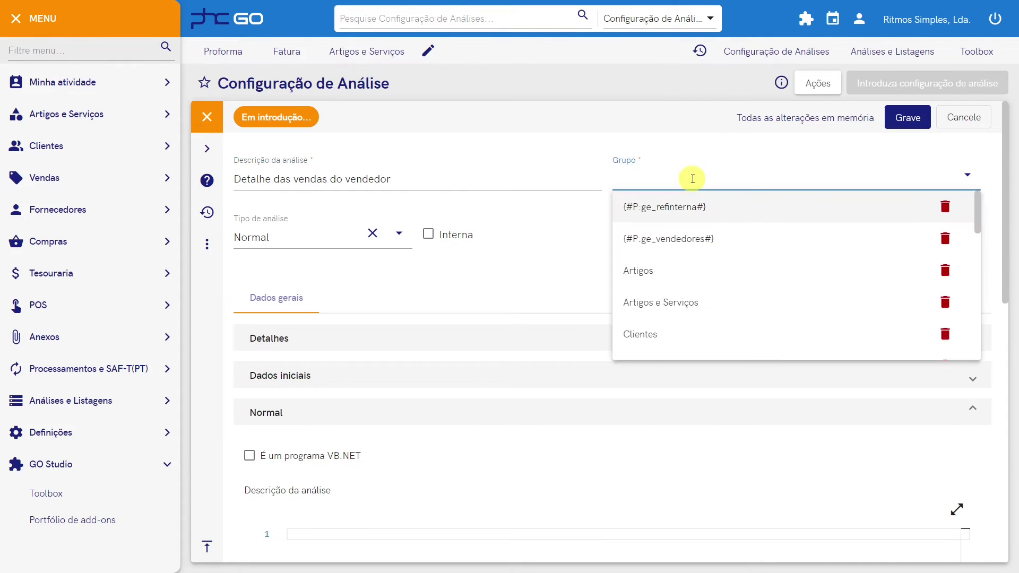
pyautogui.write('g')
pyautogui.click(645, 334)
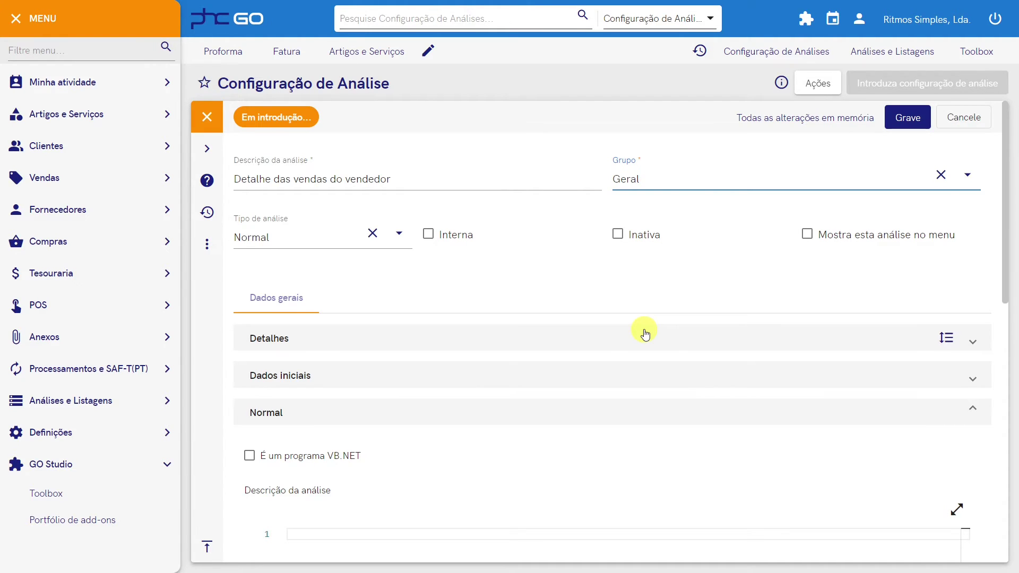
pyautogui.click(258, 271)
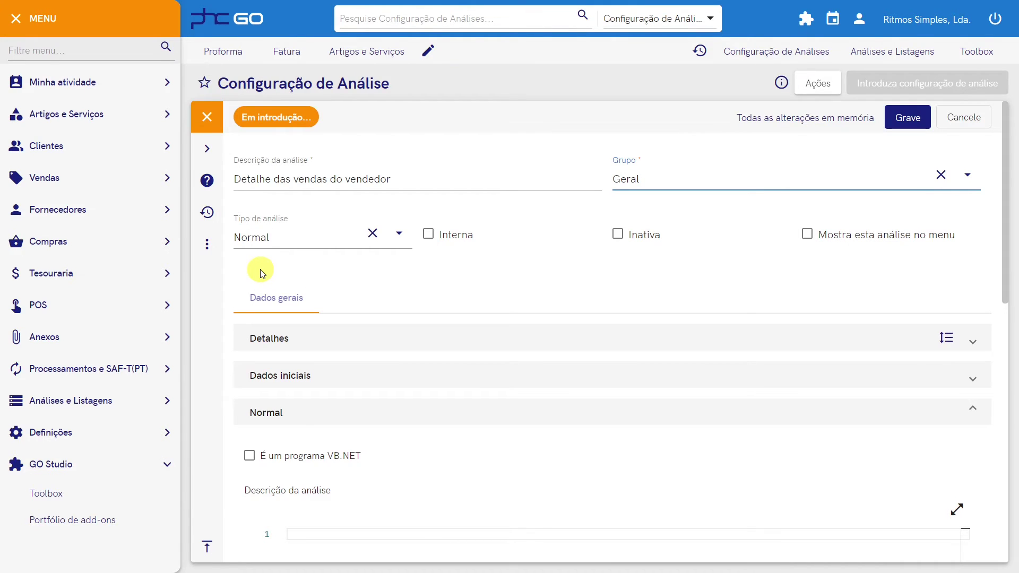
pyautogui.click(807, 238)
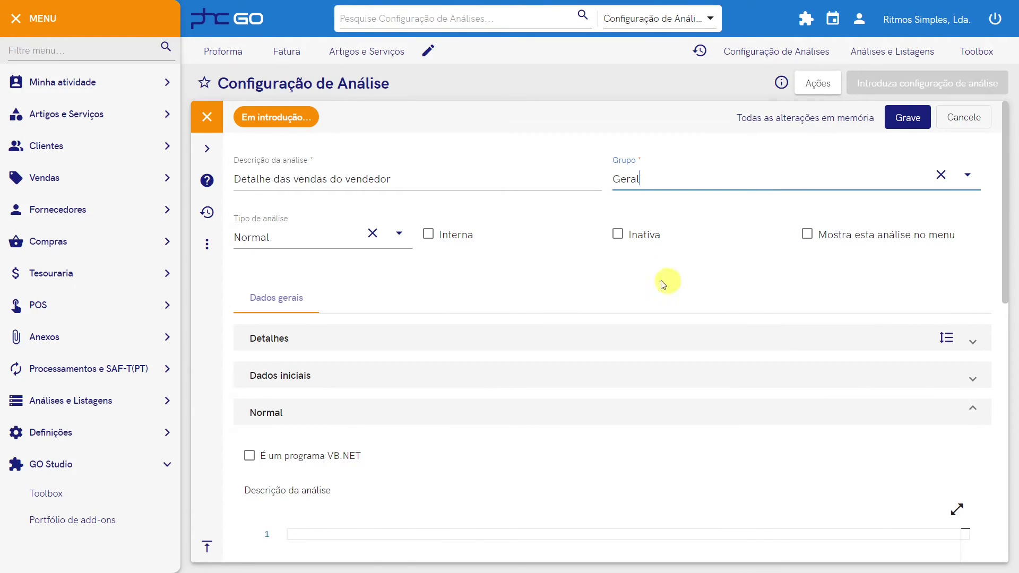
pyautogui.click(618, 238)
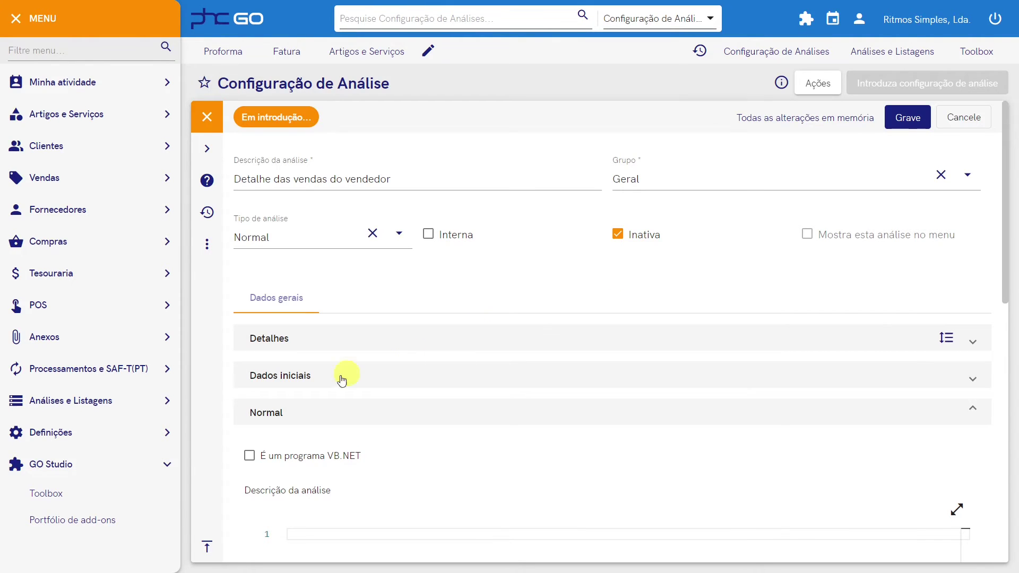
# - Enter the query select ft.ftstamp as stamp, ft.vendnm, ft.nmdoc, ft.ndoc, ft.fdata, ft.nome, ft.etotal from ft(nolock) where ft.vendnm = '#STAMP2#' order by ft.nmdoc, ft.fdata
pyautogui.scroll(-1, 287, 412)
pyautogui.scroll(-3, 287, 414)
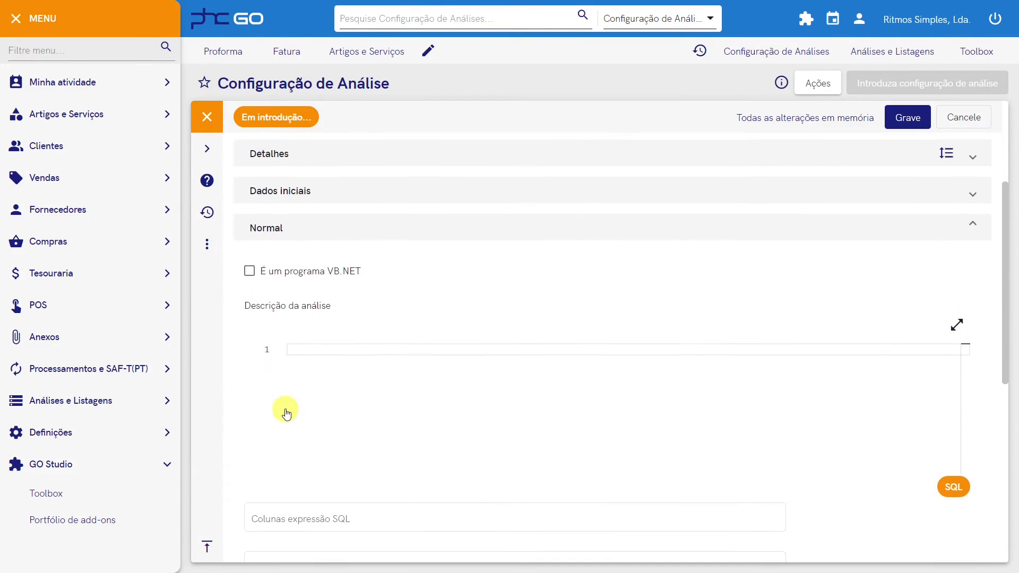
pyautogui.click(326, 348)
pyautogui.write("select ft.ftstamp as stamp, ft.vendnm, ft.nmdoc, ft.ndoc, ft.fdata, ft.nome, ft.etotal from ft(nolock) where ft.vendnm = '#STAMP2#' order by ft.nmdoc, ft.fdata")
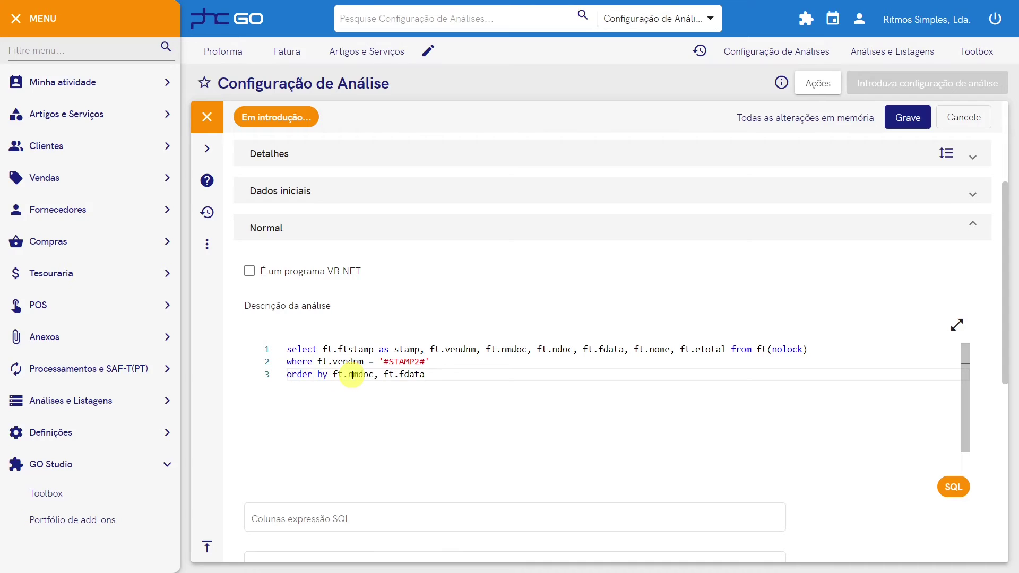
# - Examine the query's where clause comparing ft.vendnm with '#STAMP2#' and its order by line
pyautogui.click(410, 374)
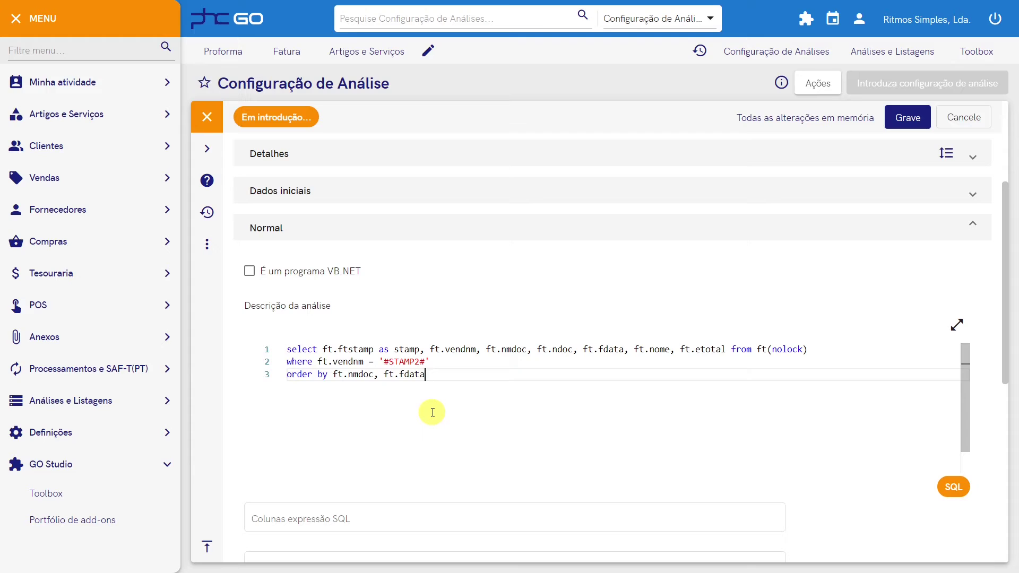
pyautogui.moveTo(288, 362); pyautogui.dragTo(310, 364)
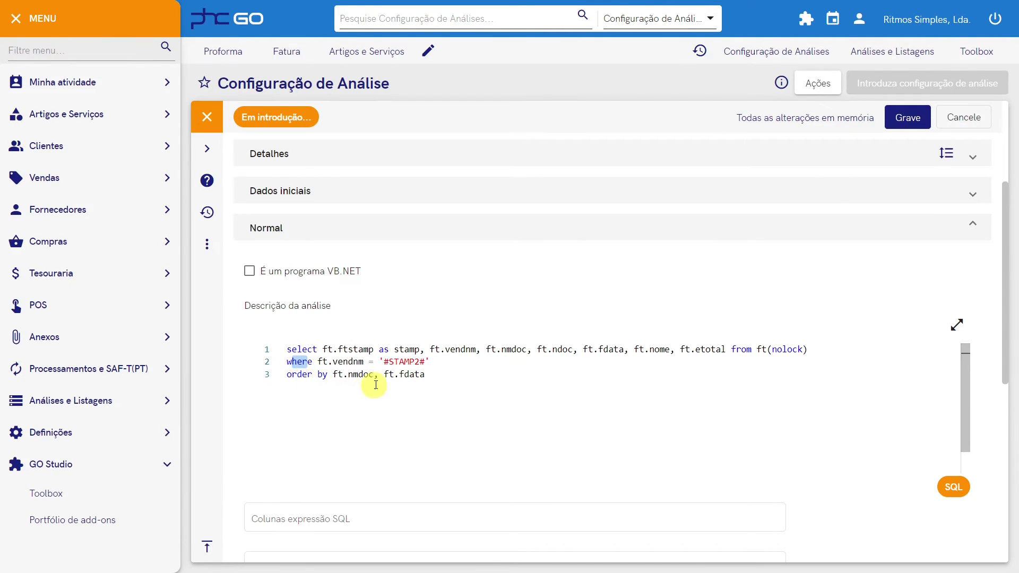
pyautogui.click(404, 362)
pyautogui.moveTo(429, 361); pyautogui.dragTo(379, 362)
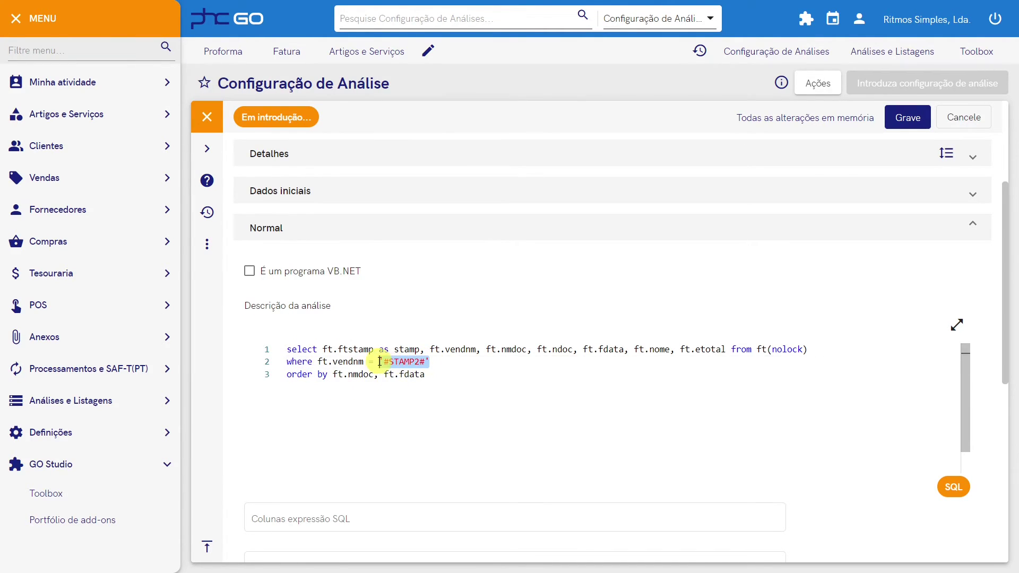
pyautogui.click(402, 415)
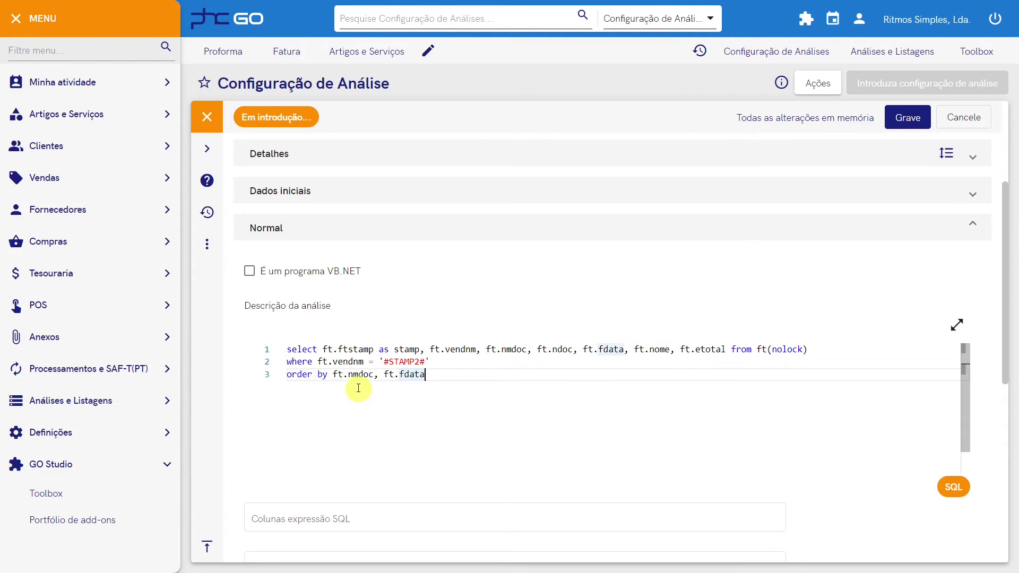
pyautogui.moveTo(318, 361); pyautogui.dragTo(364, 361)
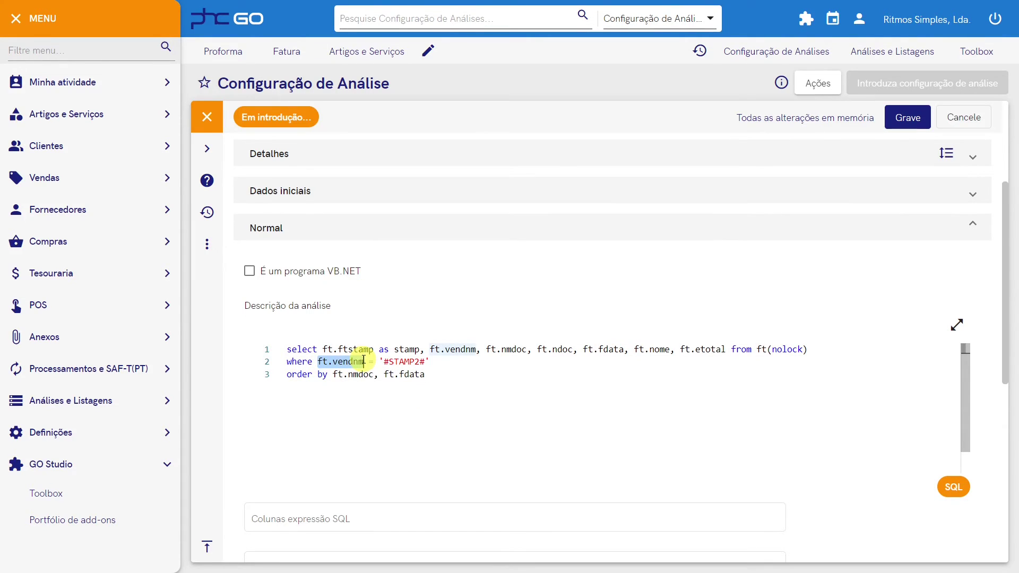
pyautogui.click(409, 362)
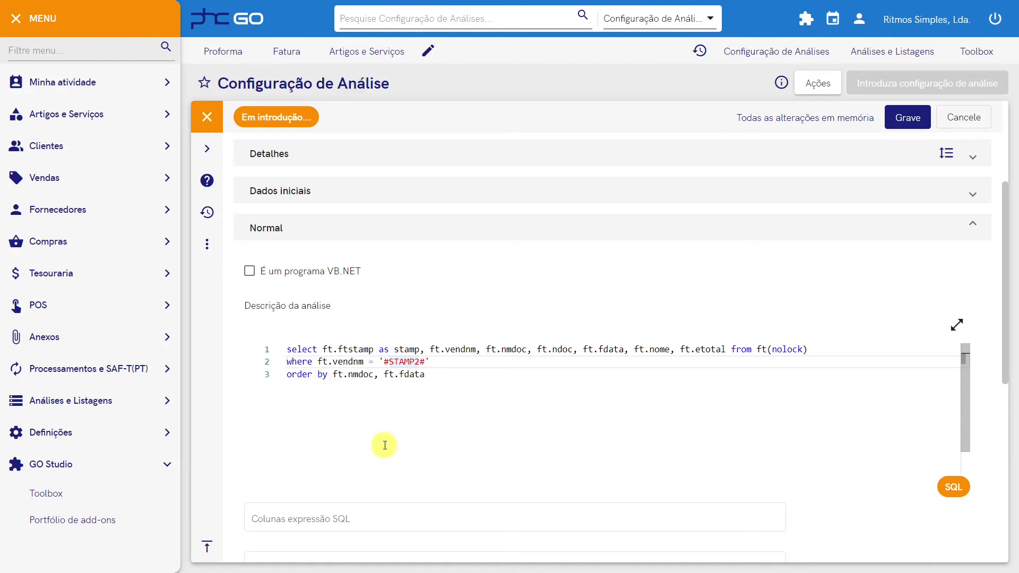
# - Set the SQL expression columns of the detail analysis to vendnm;nmdoc;ndoc;fdata;nome;etotal
pyautogui.click(371, 520)
pyautogui.scroll(-1, 374, 522)
pyautogui.scroll(-2, 374, 522)
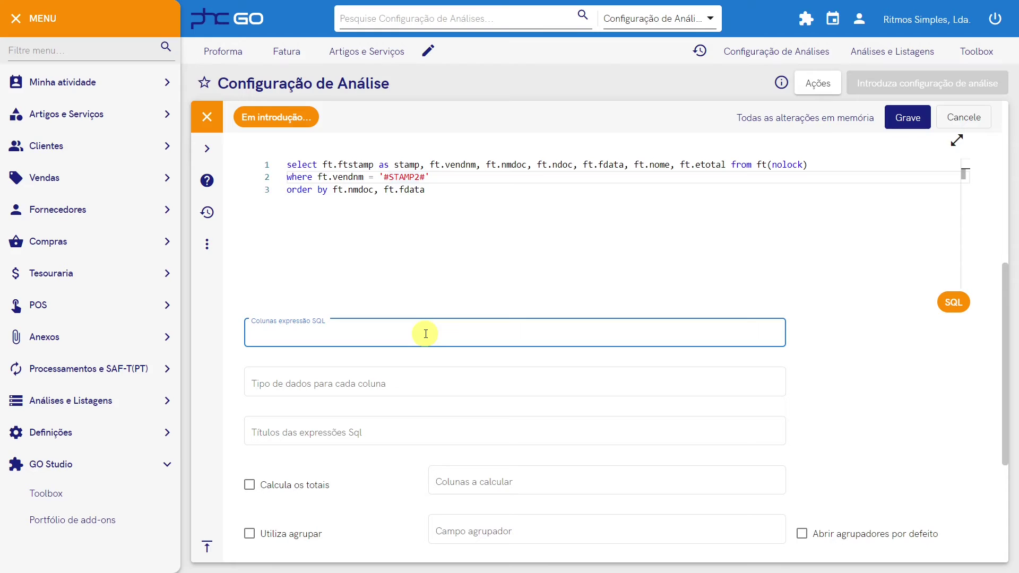
pyautogui.write('vendnm;nmdoc;ndoc;fdata;nome;etotal')
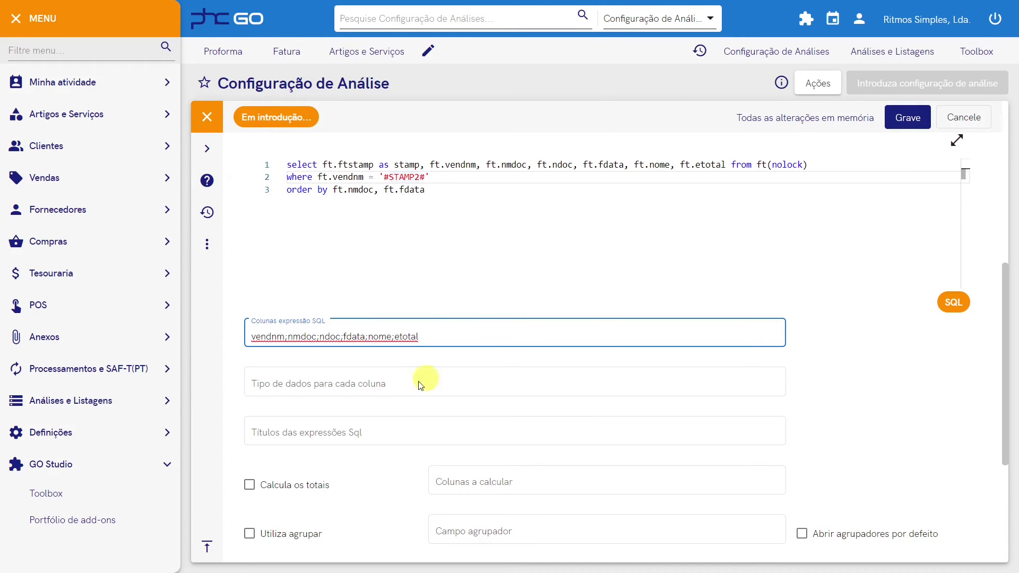
# - Set the column data types to c;c;n;d;c;mb2 and the SQL expression titles to Vendedor;Documento;Número;Data;Cliente;Total
pyautogui.click(350, 387)
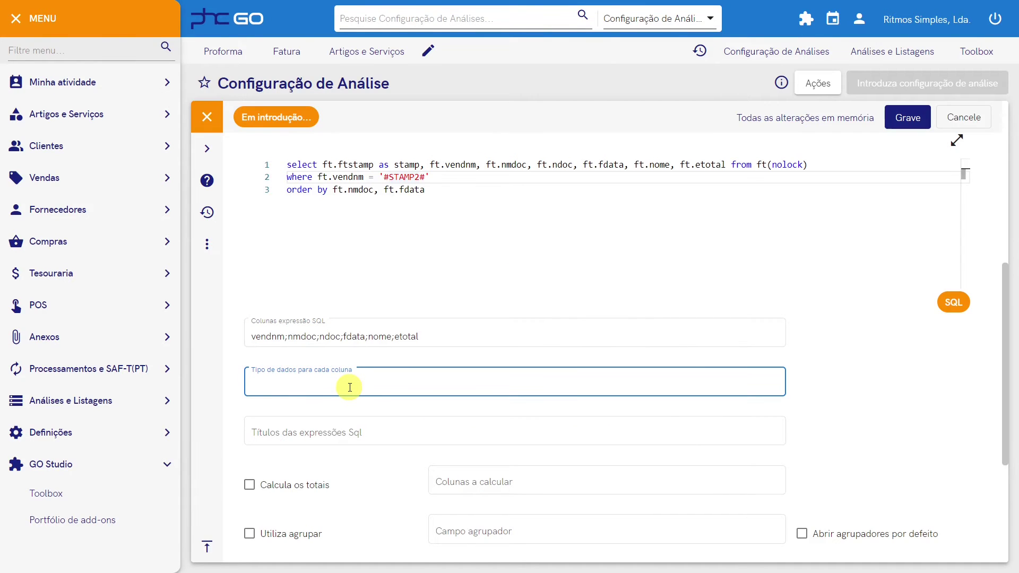
pyautogui.write('c;c;n;d;c;mb2')
pyautogui.moveTo(322, 165); pyautogui.dragTo(696, 166)
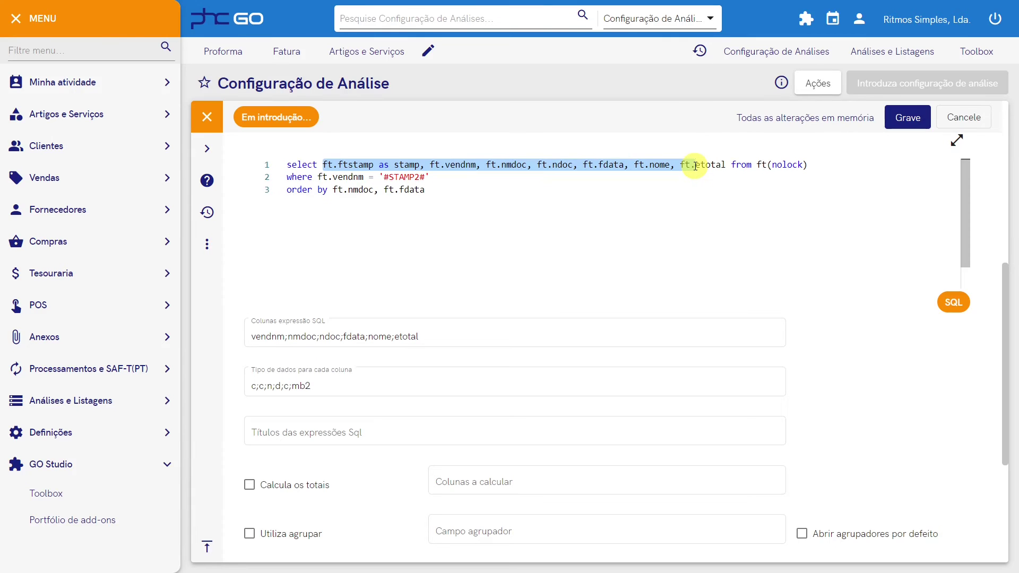
pyautogui.click(566, 216)
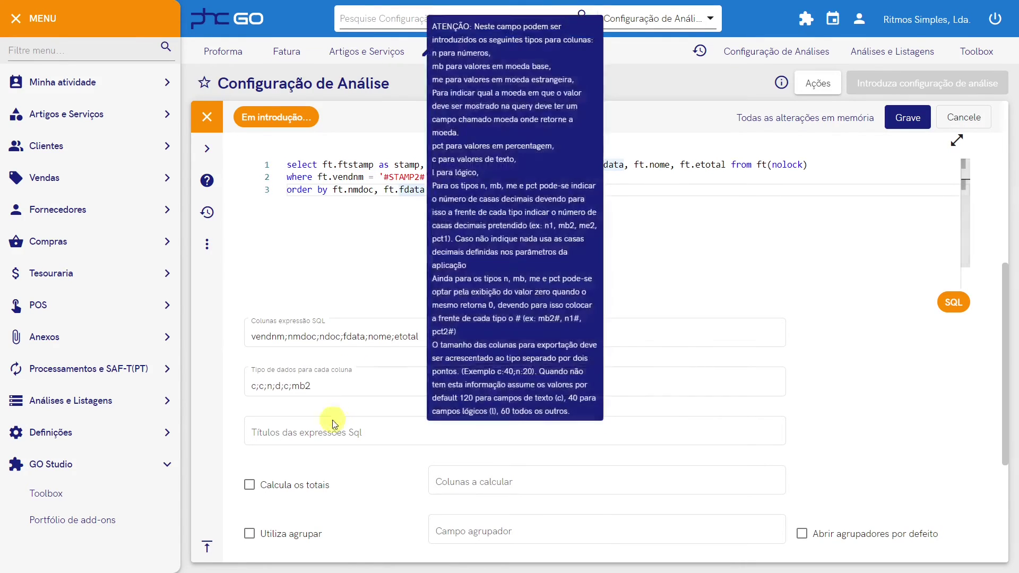
pyautogui.click(320, 434)
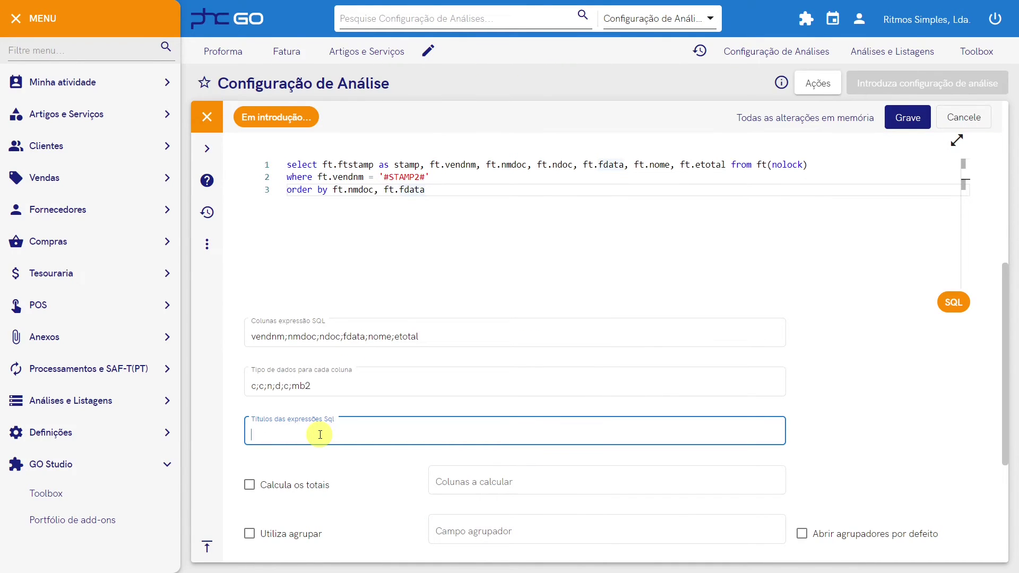
pyautogui.write('Vendedor;Documento;Número;Data;Cliente;Total')
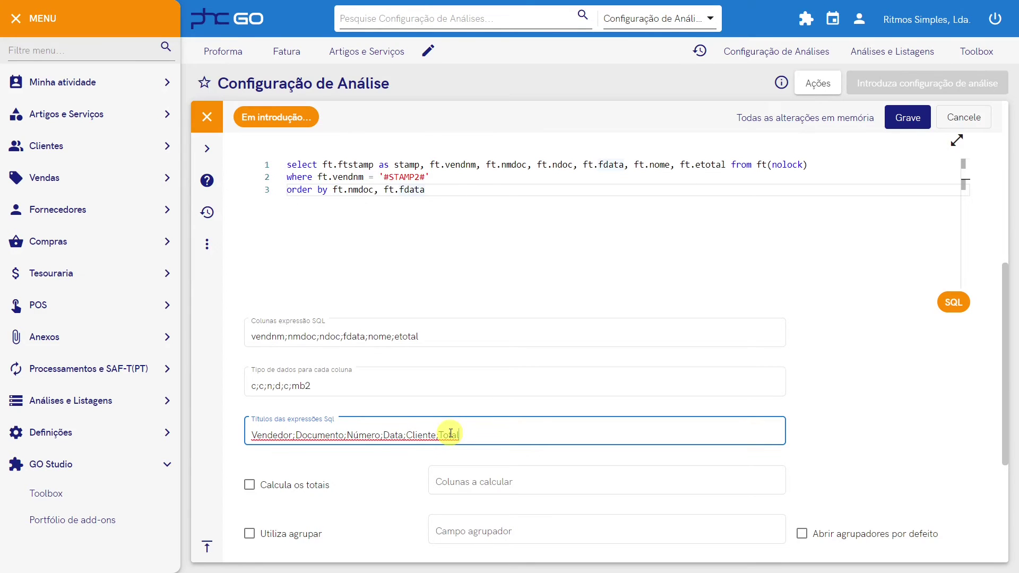
# - Enable the calculation of totals for column 6 and allow the analysis to navigate to a screen
pyautogui.scroll(-3, 449, 434)
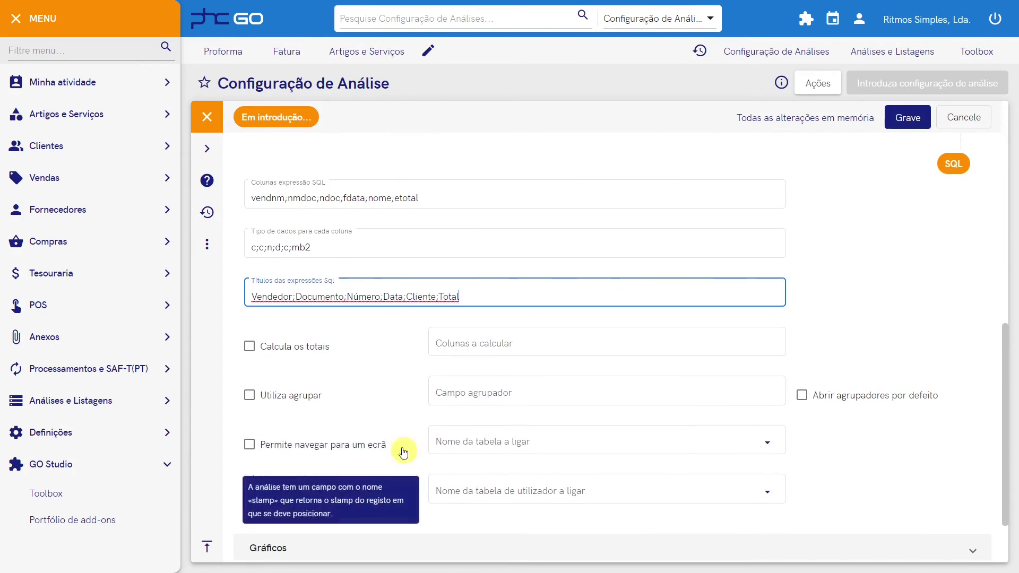
pyautogui.click(250, 348)
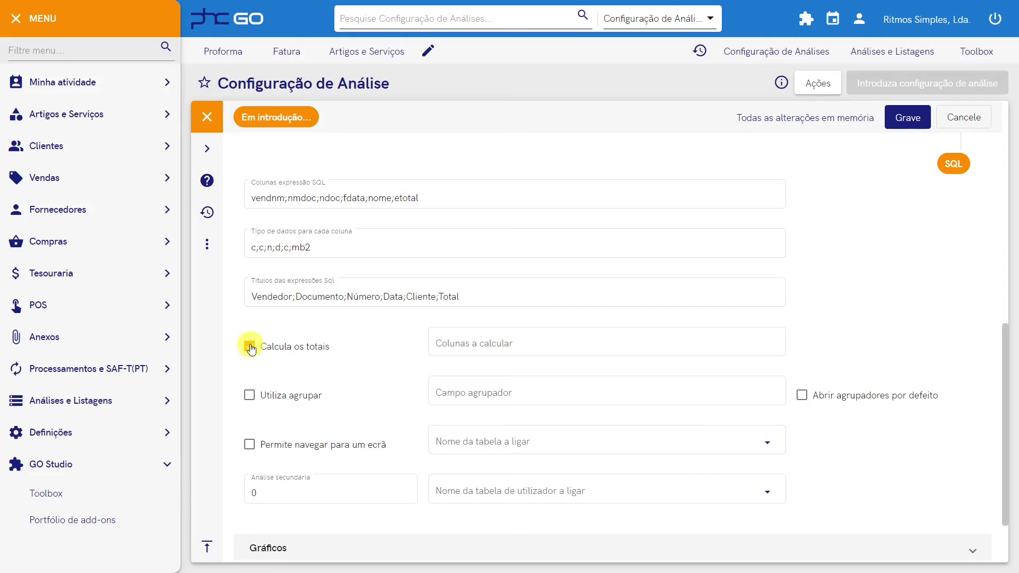
pyautogui.click(465, 344)
pyautogui.write('6')
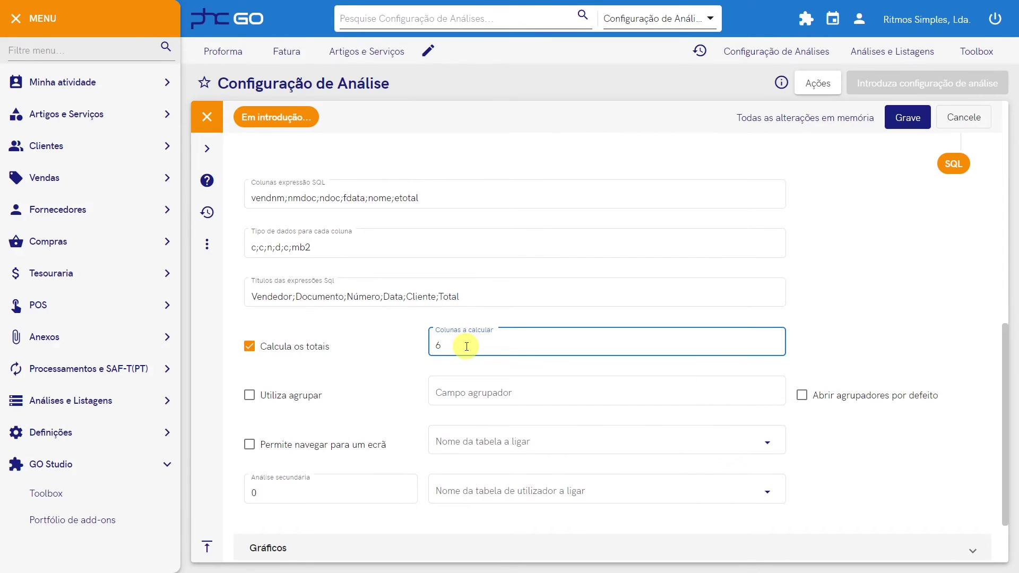
pyautogui.click(250, 445)
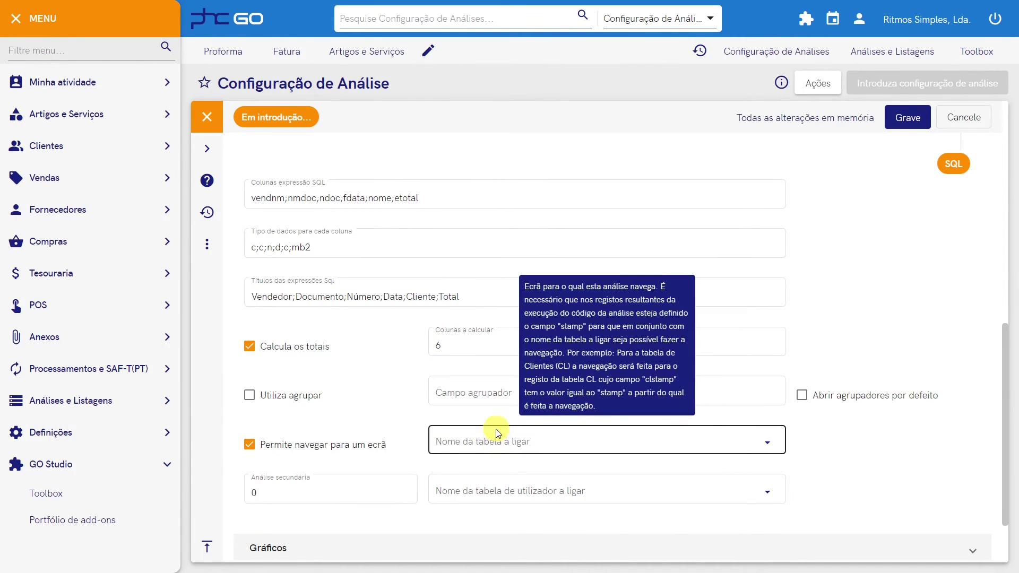
# - Set the table that the detail analysis navigates to as Documentos de Faturação
pyautogui.click(489, 444)
pyautogui.write('doc')
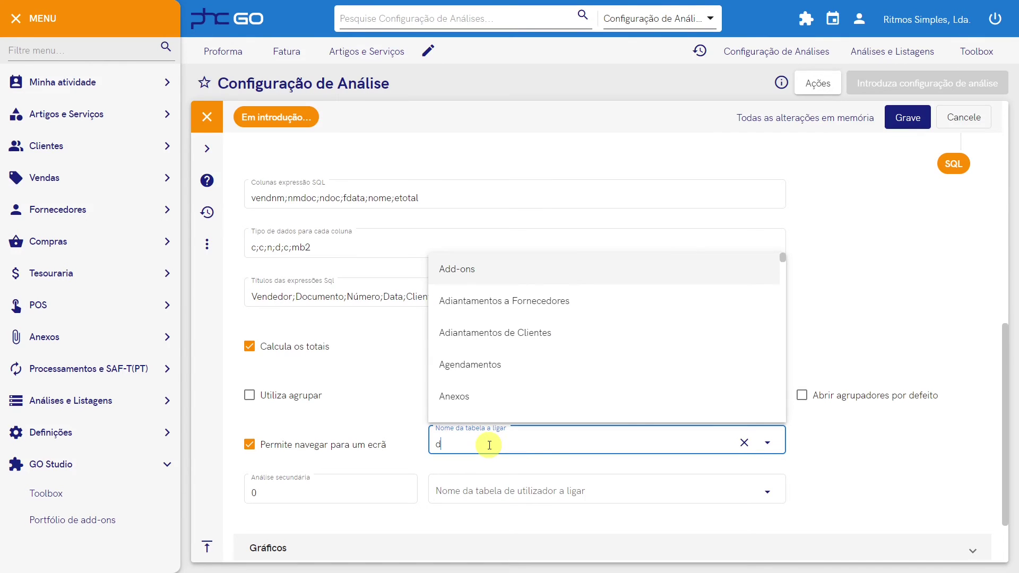
pyautogui.click(485, 477)
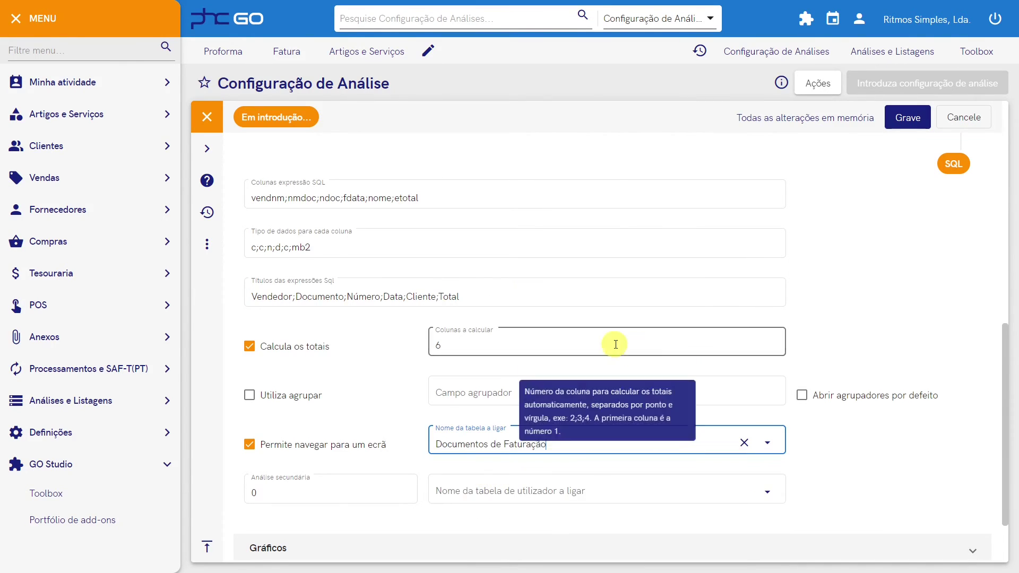
# - Check the query's ft.ftstamp as stamp column against the navigation settings, and save and close the detail analysis
pyautogui.scroll(6, 637, 372)
pyautogui.moveTo(293, 349); pyautogui.dragTo(369, 349)
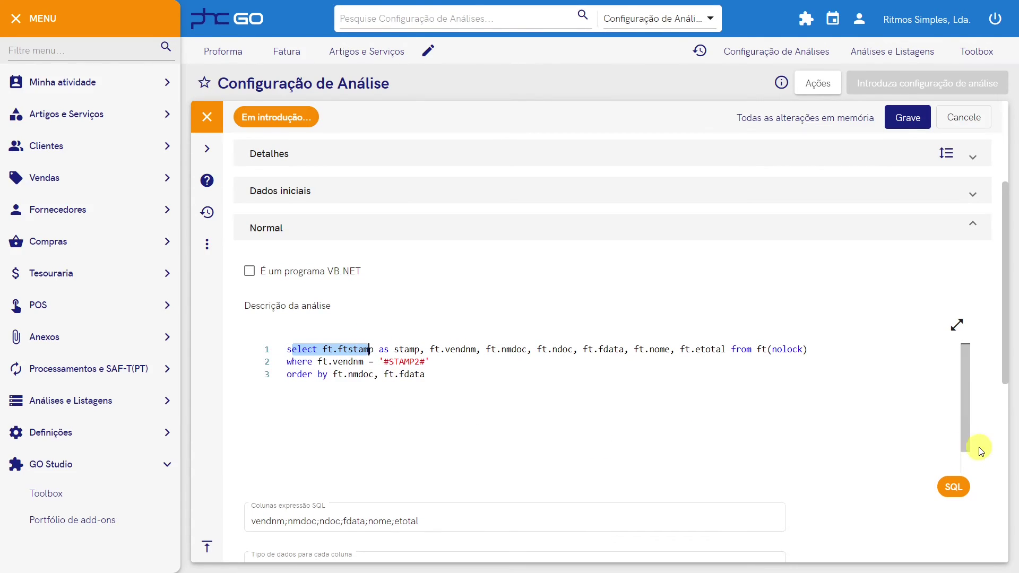
pyautogui.scroll(-7, 982, 448)
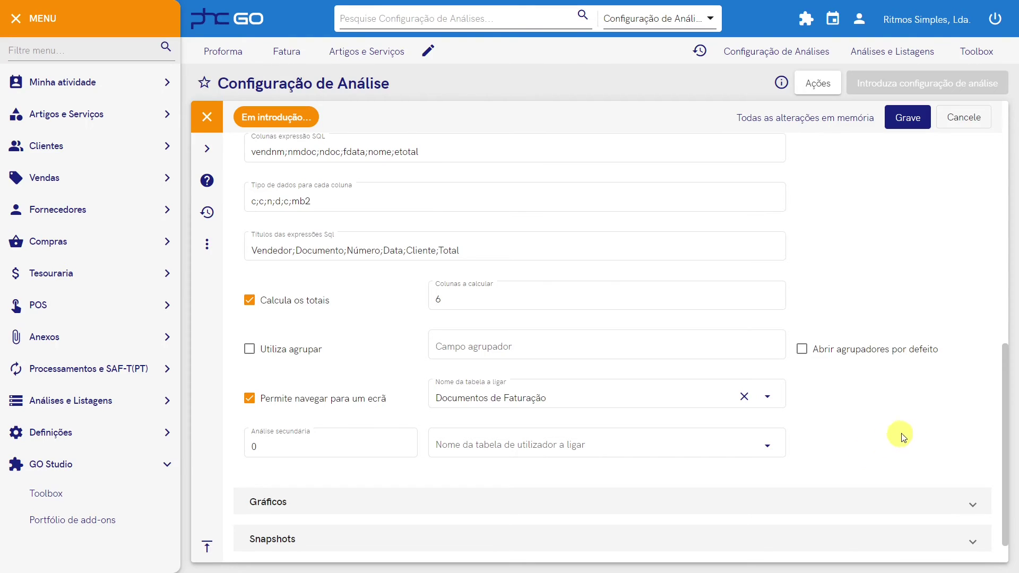
pyautogui.scroll(4, 914, 432)
pyautogui.scroll(-4, 911, 432)
pyautogui.moveTo(331, 372)
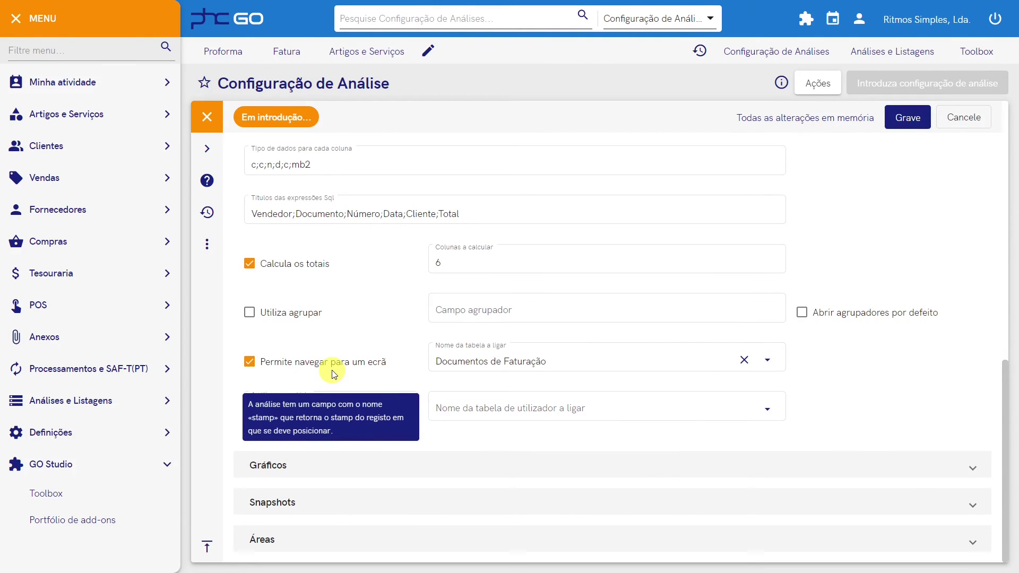
pyautogui.moveTo(476, 365)
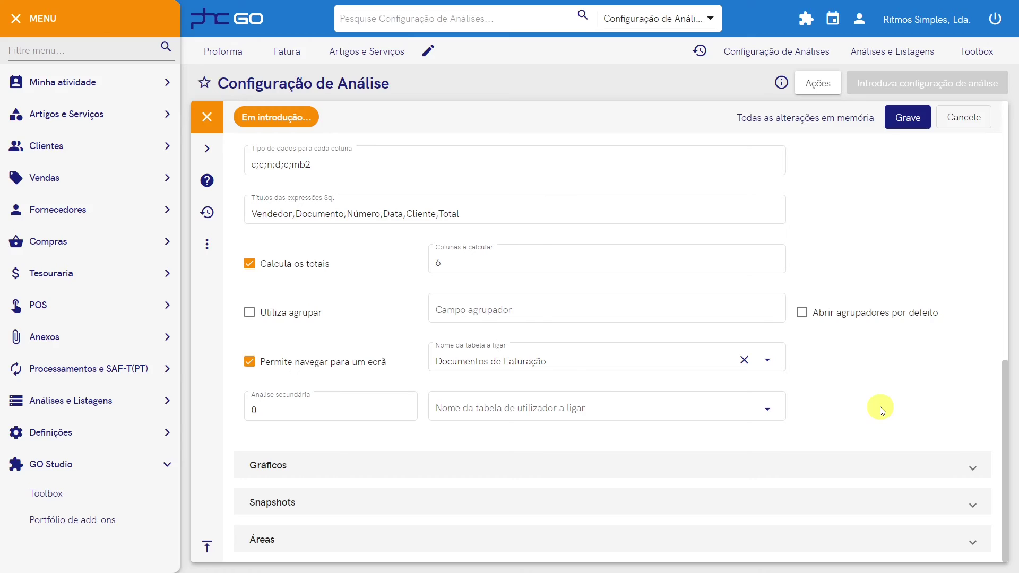
pyautogui.click(911, 119)
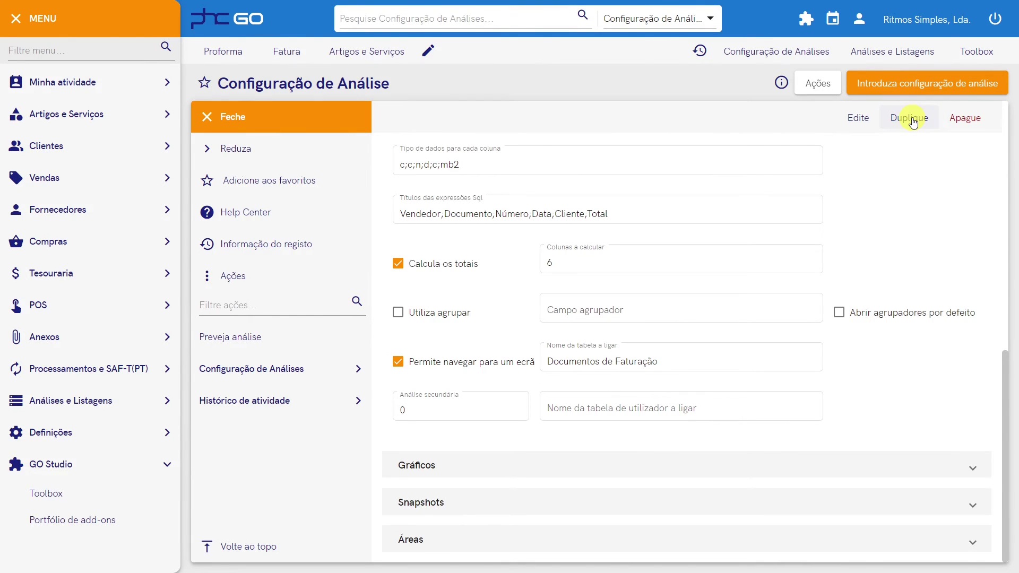
pyautogui.click(211, 117)
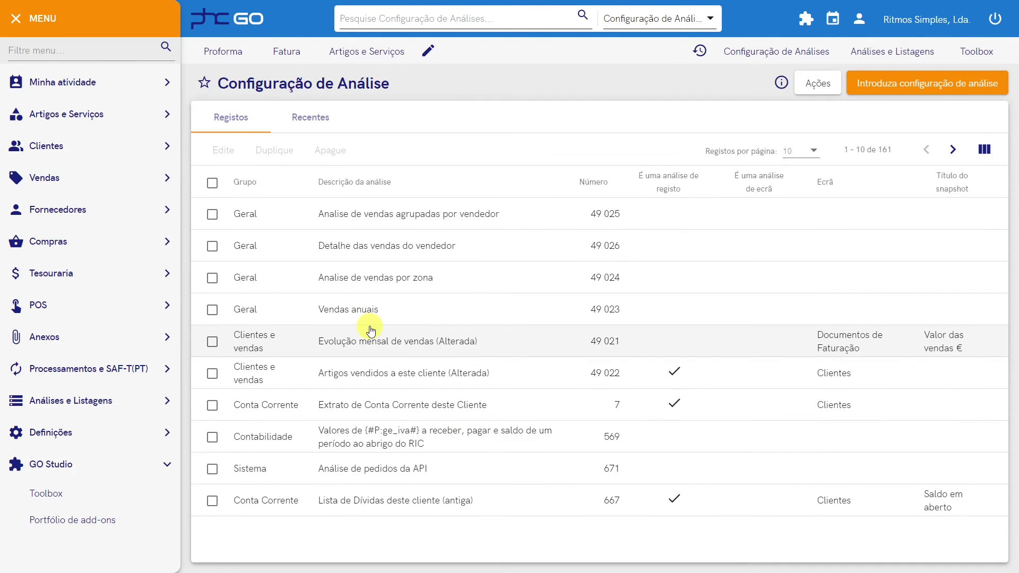
# - Edit the analysis "Analise de vendas agrupadas por vendedor" and set its secondary analysis to 49026
pyautogui.click(406, 217)
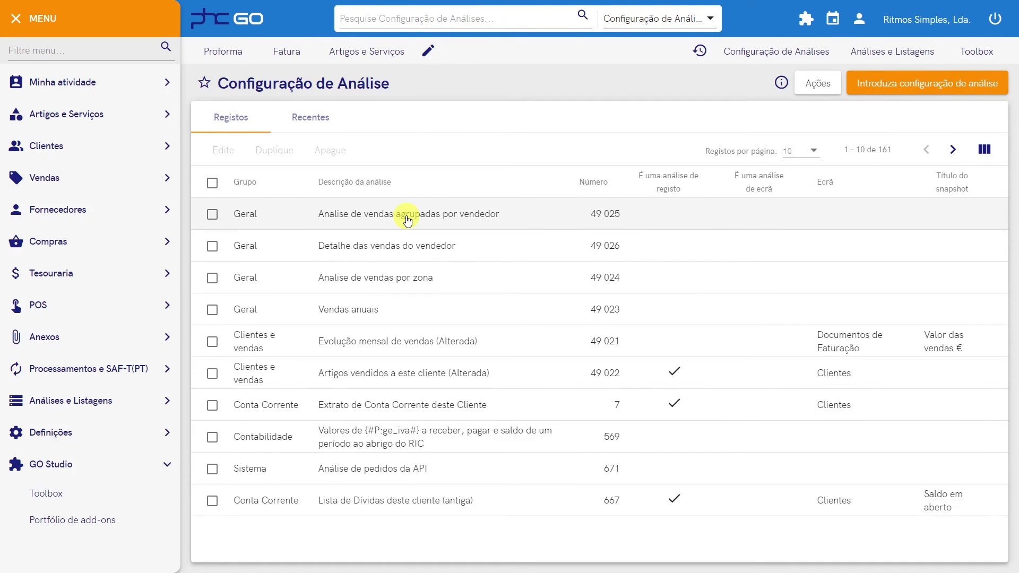
pyautogui.click(611, 247)
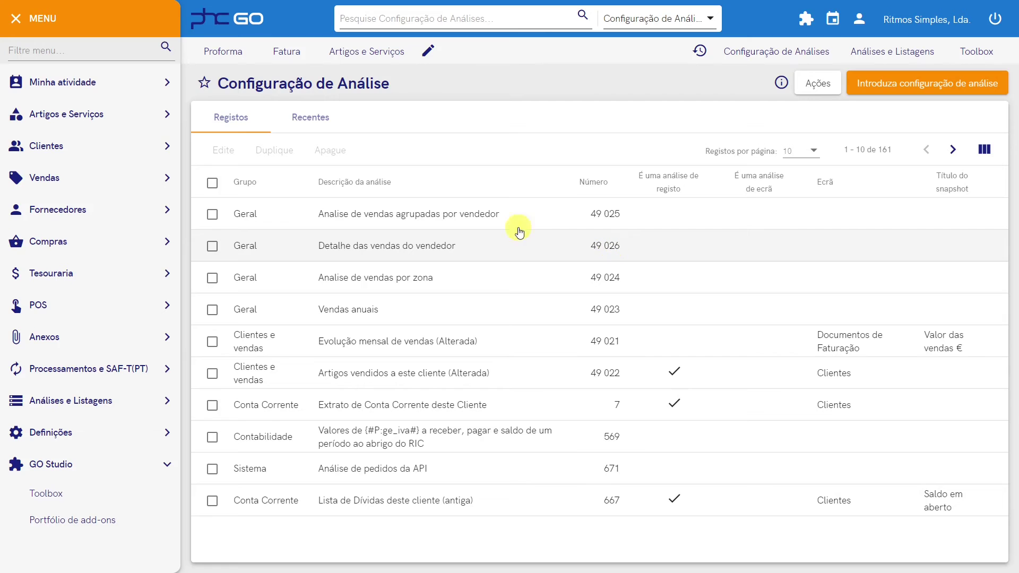
pyautogui.click(407, 215)
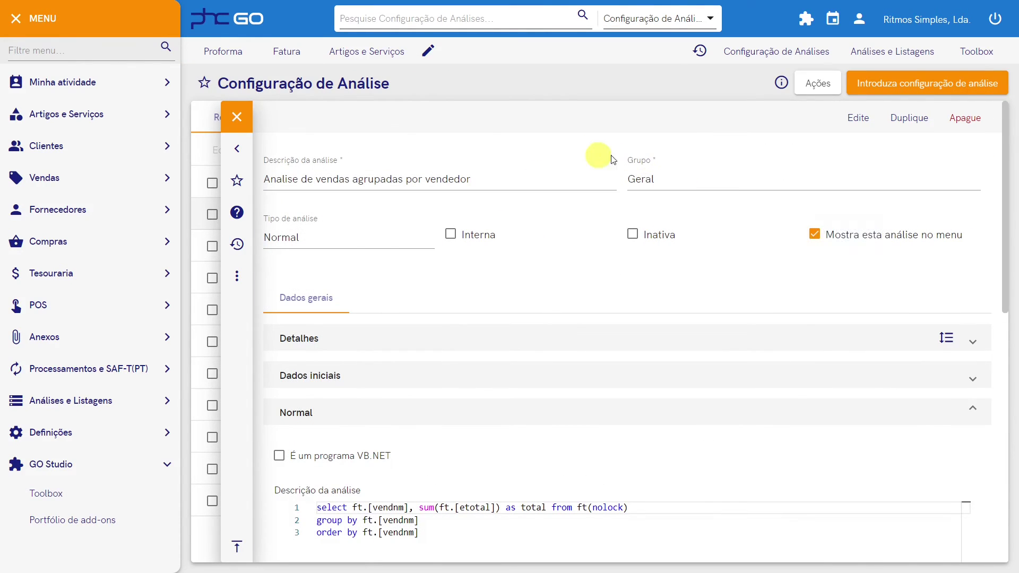
pyautogui.click(857, 120)
pyautogui.scroll(-10, 453, 289)
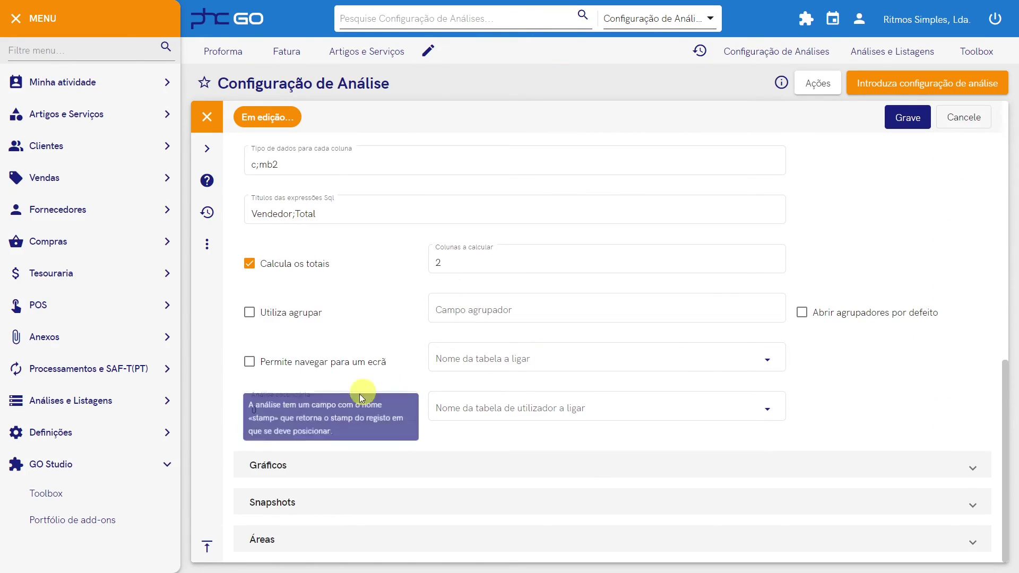
pyautogui.moveTo(299, 412); pyautogui.dragTo(225, 413)
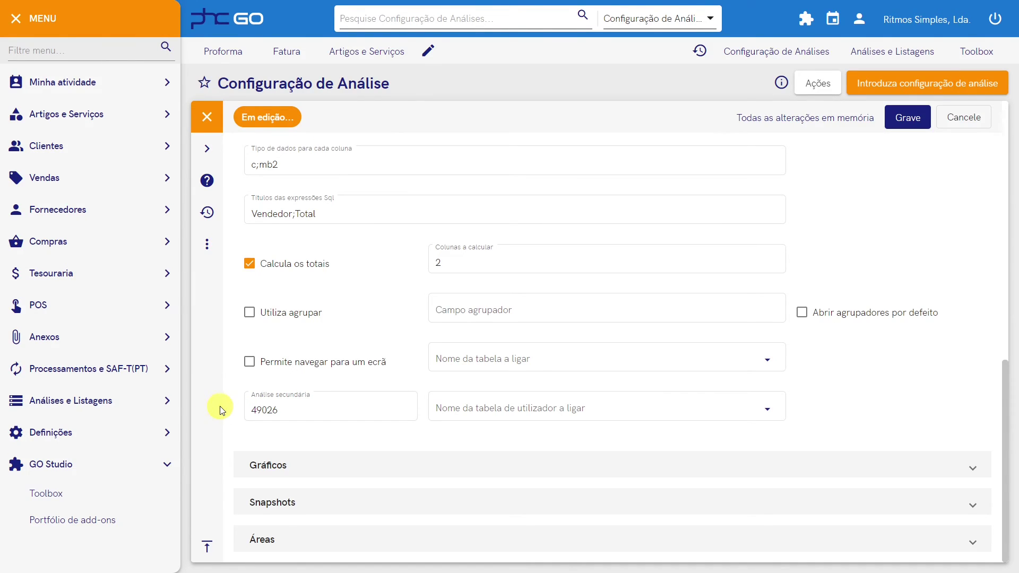
# - Insert "ft.vendnm as stamp," as the first column of the query's select statement and save the analysis
pyautogui.scroll(7, 289, 405)
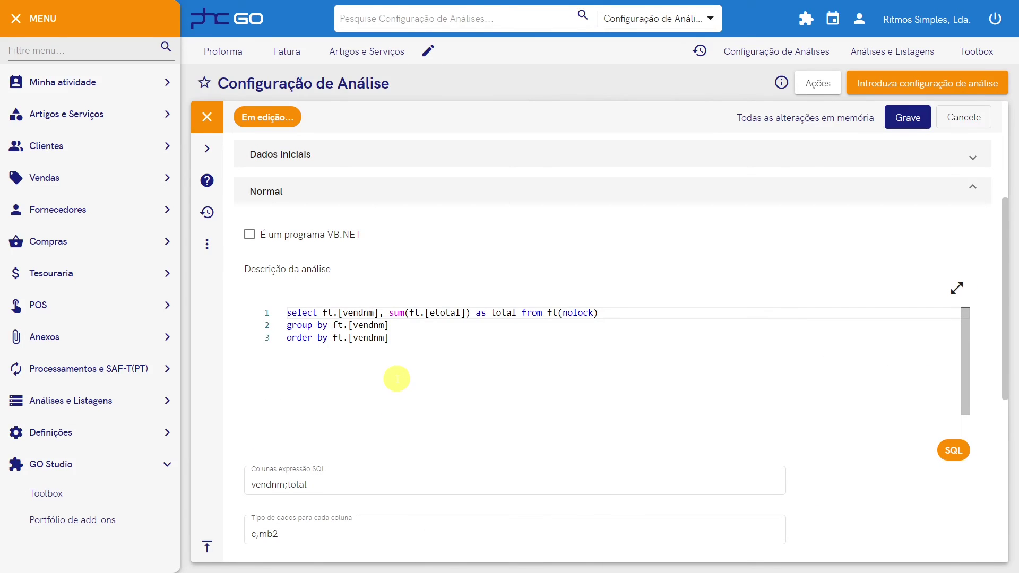
pyautogui.click(322, 312)
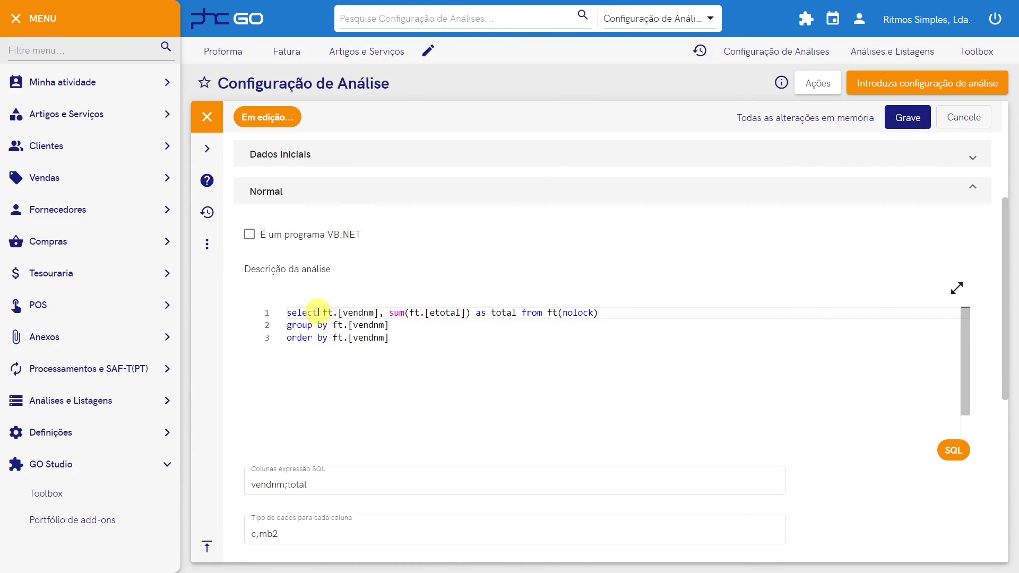
pyautogui.write('ft')
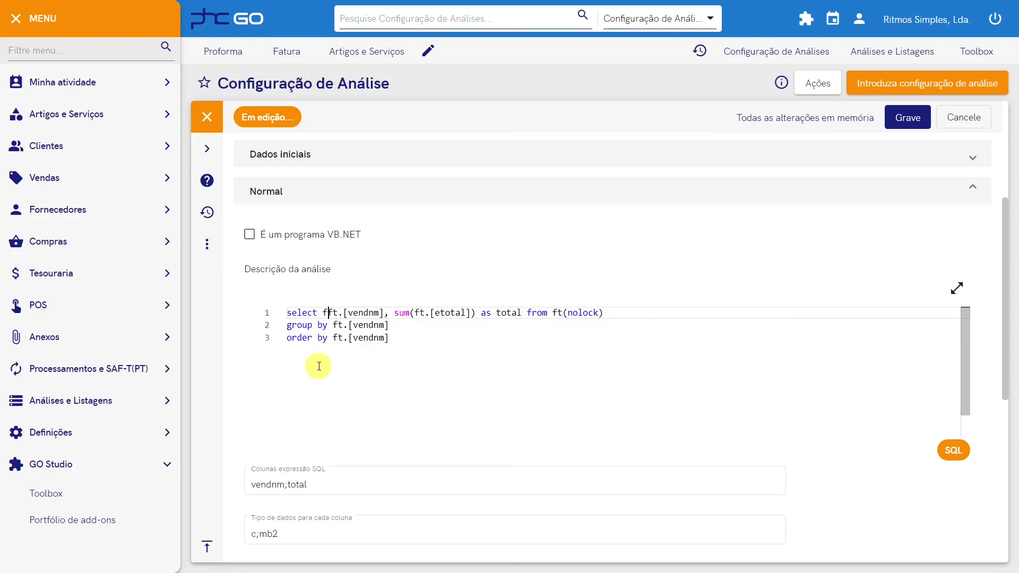
pyautogui.write('.vendnm')
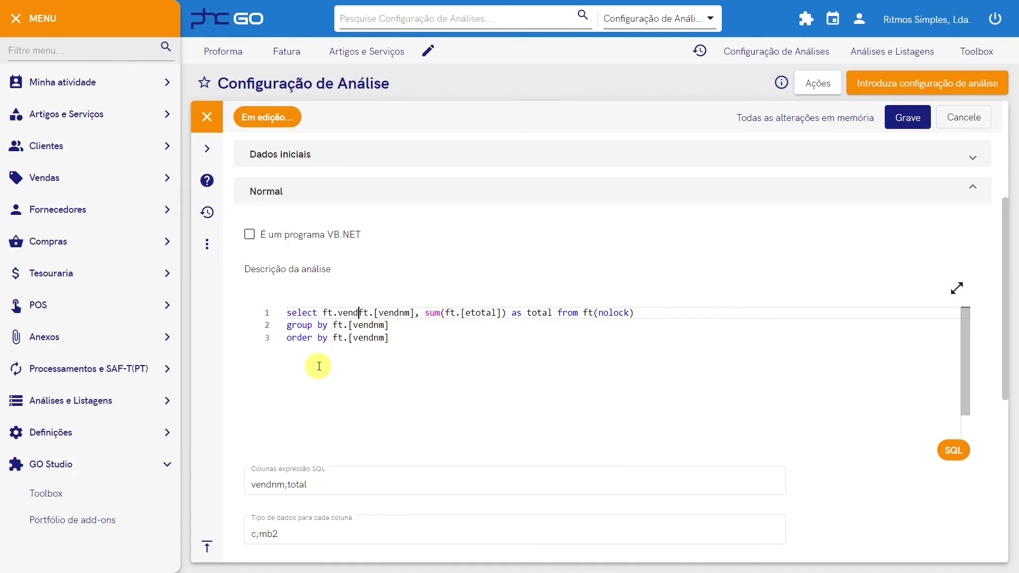
pyautogui.write(' as stamp')
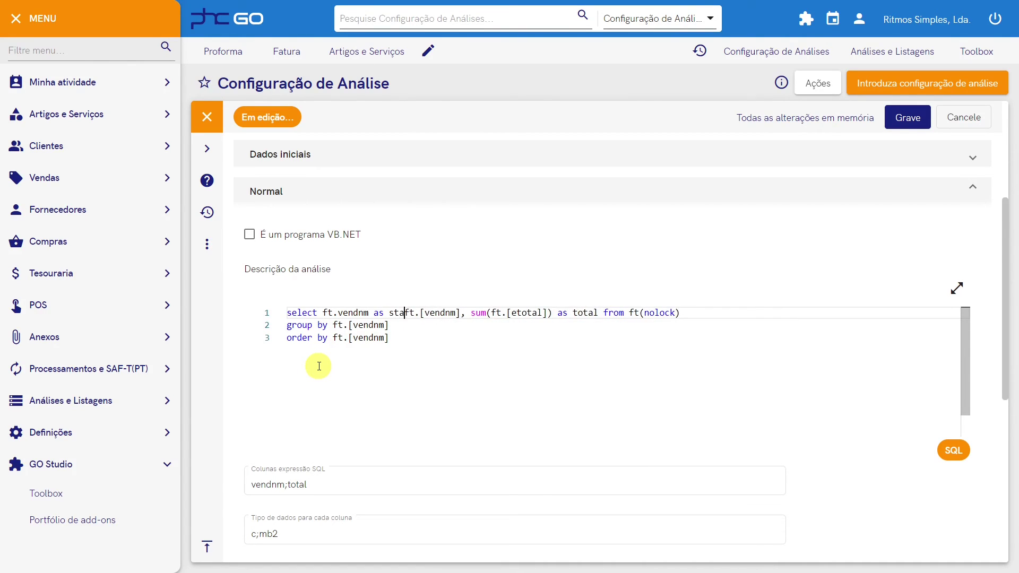
pyautogui.write(',')
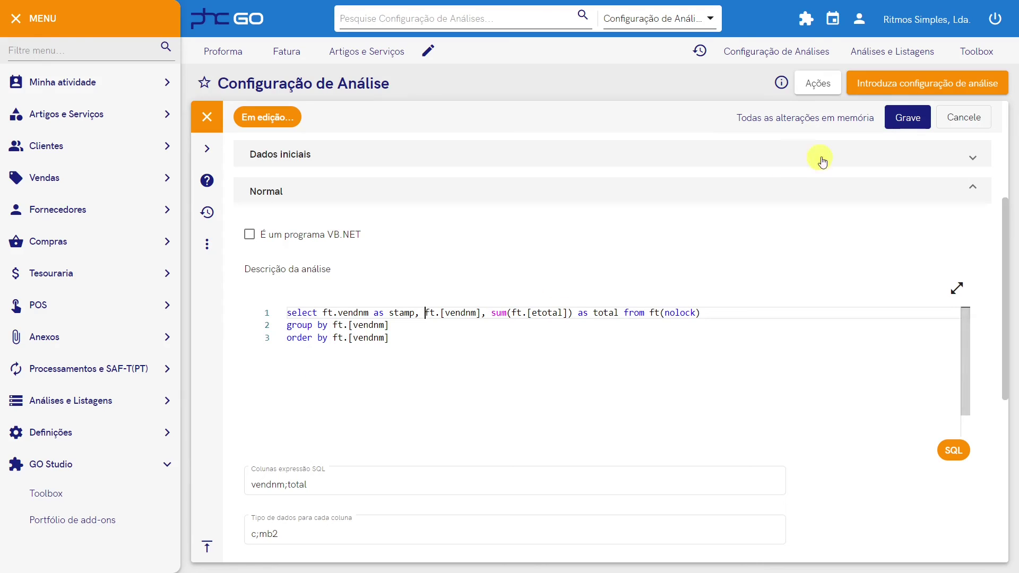
pyautogui.click(897, 120)
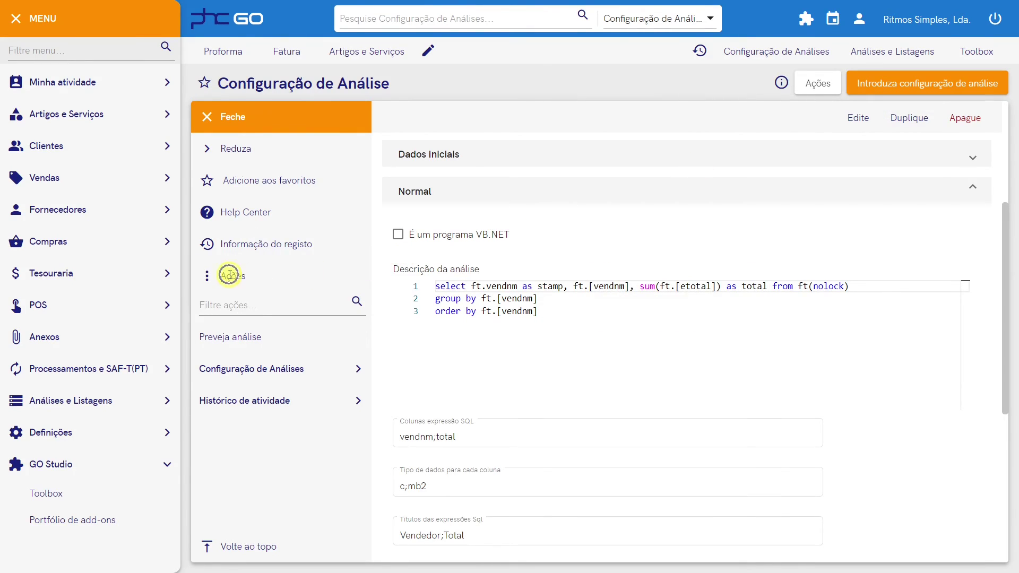
# - Preview the grouped sales analysis and view the sales detail of the third and fifth salesperson rows
pyautogui.click(223, 340)
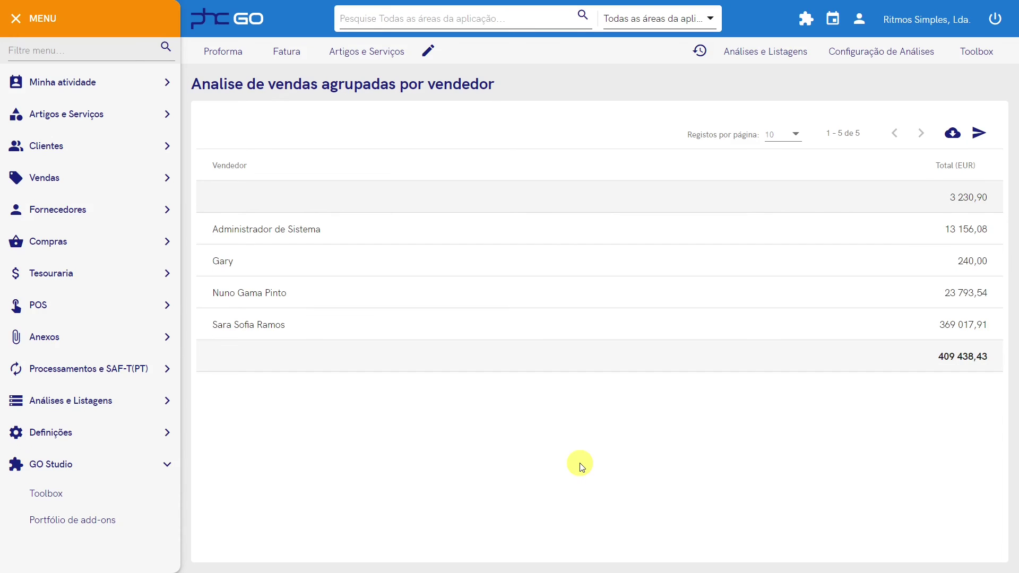
pyautogui.click(223, 263)
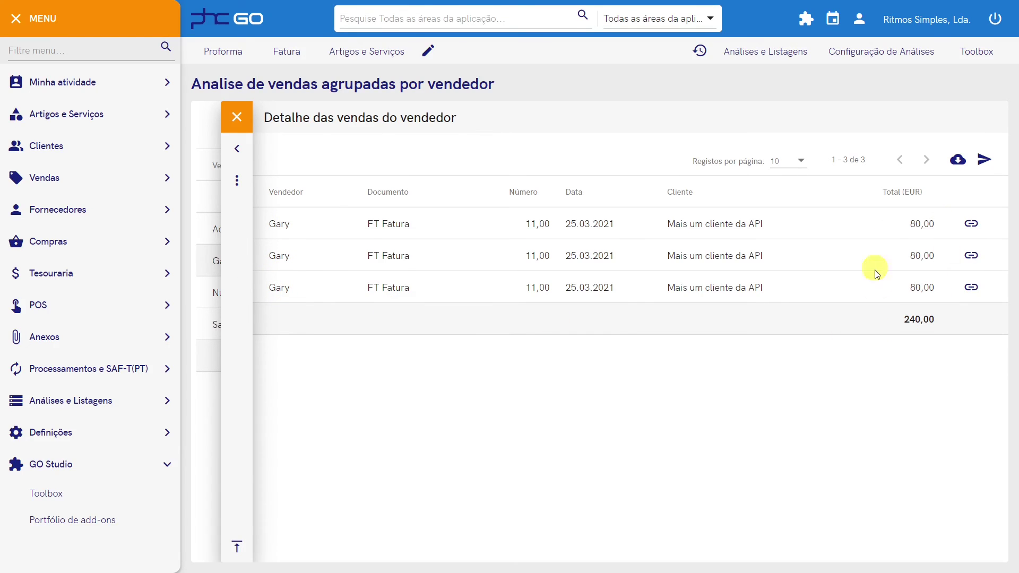
pyautogui.click(926, 321)
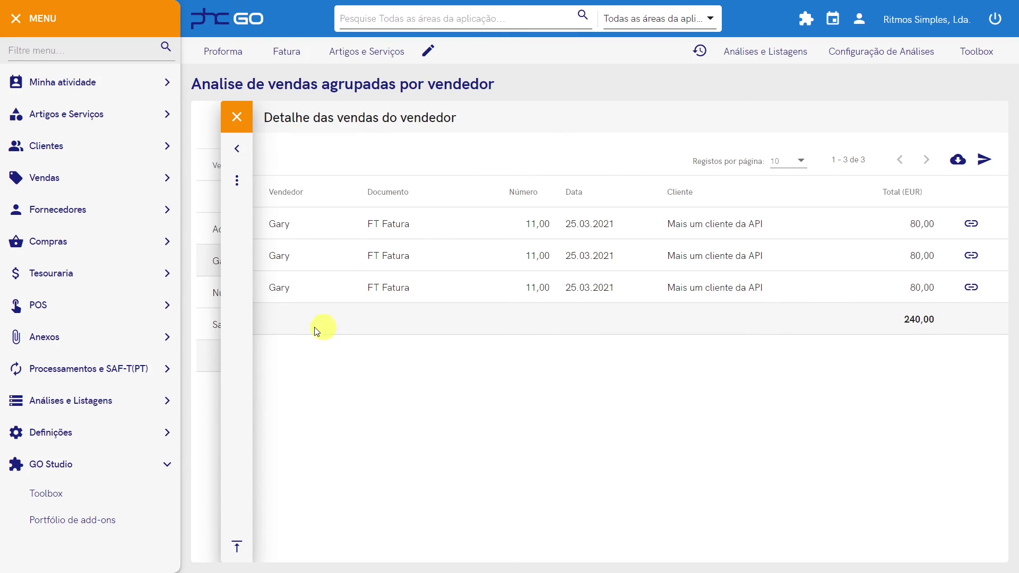
pyautogui.click(216, 329)
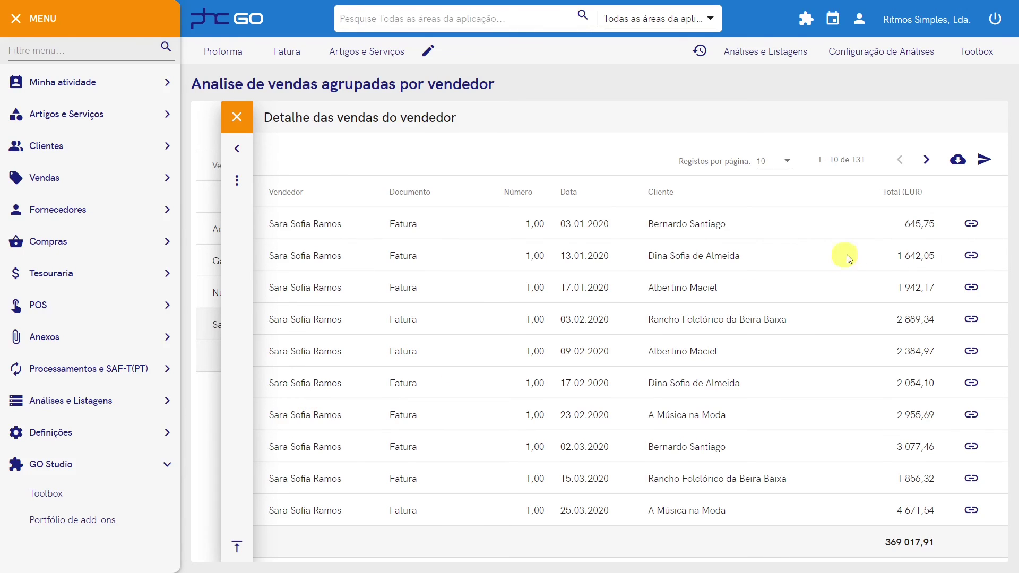
# - Open the invoice linked to the first document in the sales detail and expand its Detalhes section
pyautogui.click(977, 233)
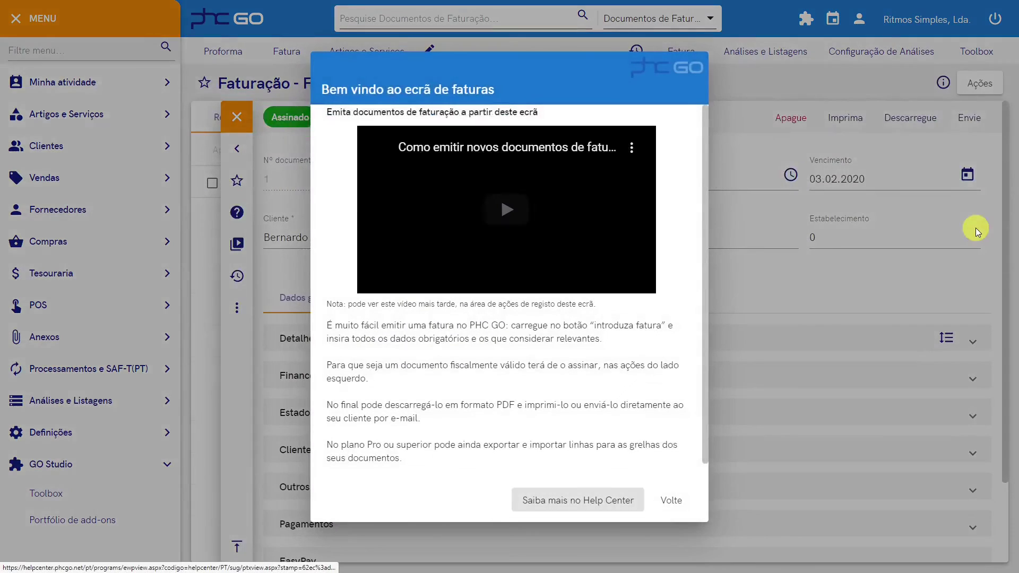
pyautogui.click(671, 501)
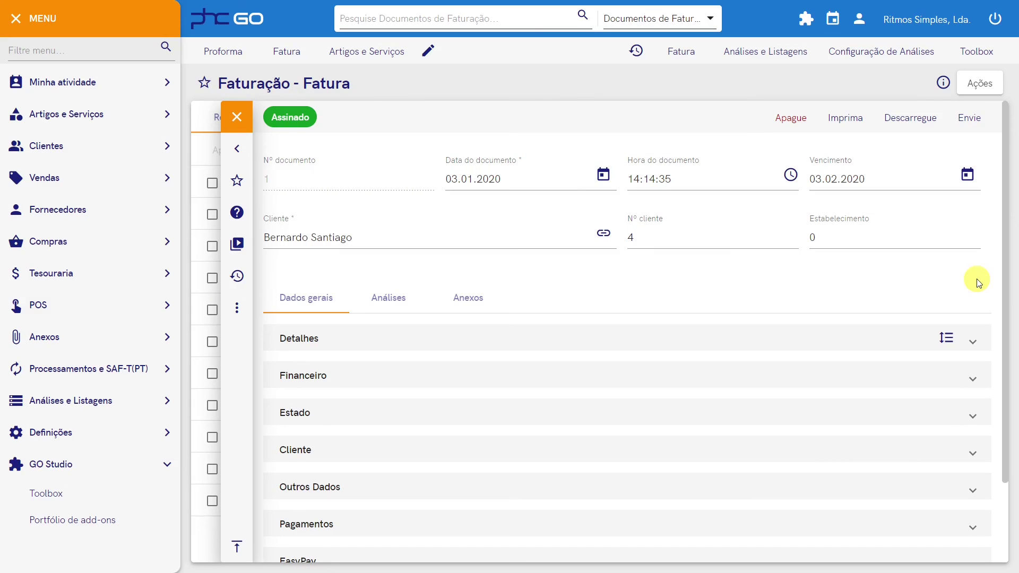
pyautogui.click(319, 344)
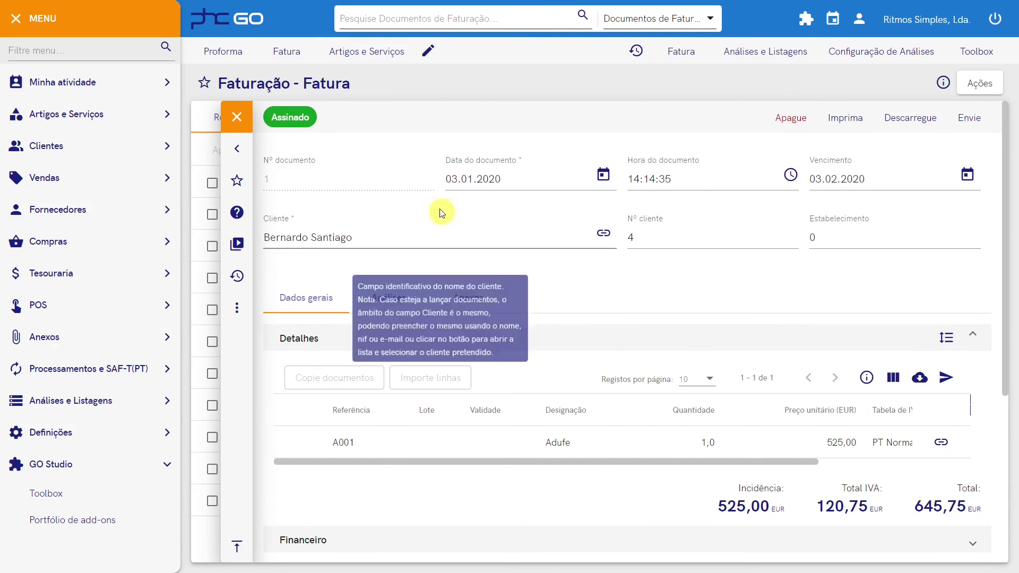
# - Go back from the invoice to the grouped sales analysis, close the sales detail and return to the dashboard
pyautogui.rightClick(414, 168)
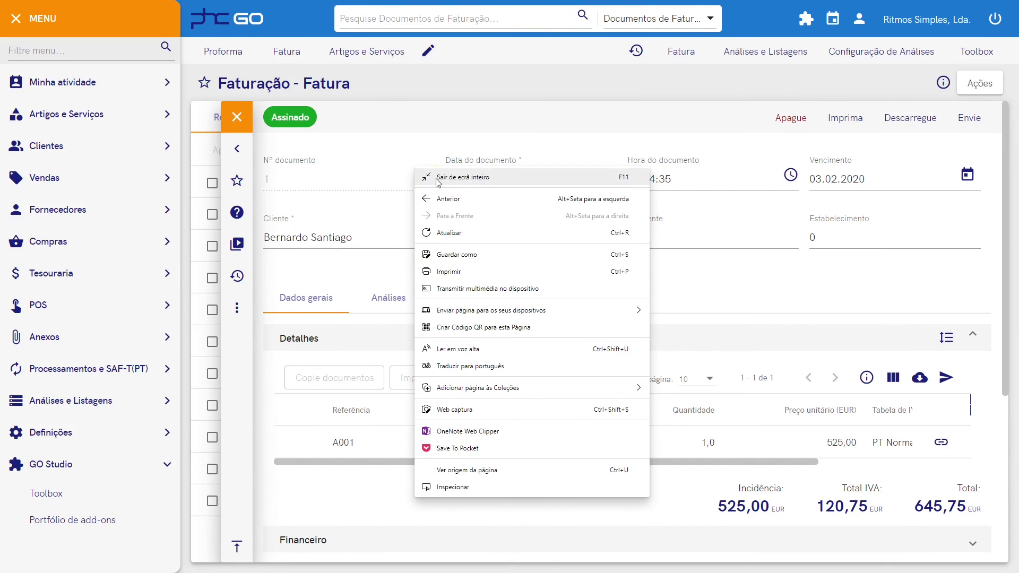
pyautogui.click(438, 200)
pyautogui.rightClick(443, 162)
pyautogui.click(469, 199)
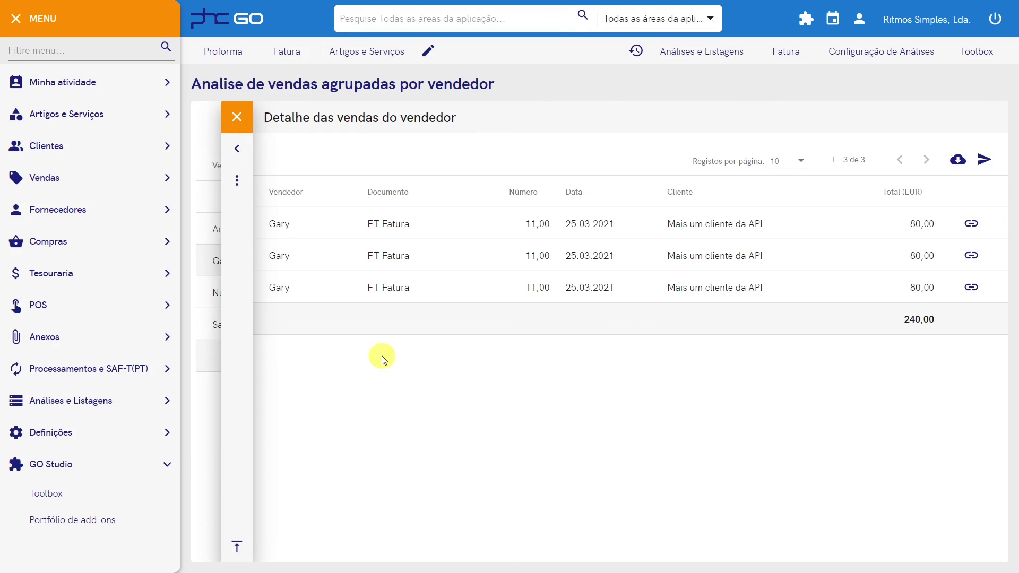
pyautogui.click(237, 119)
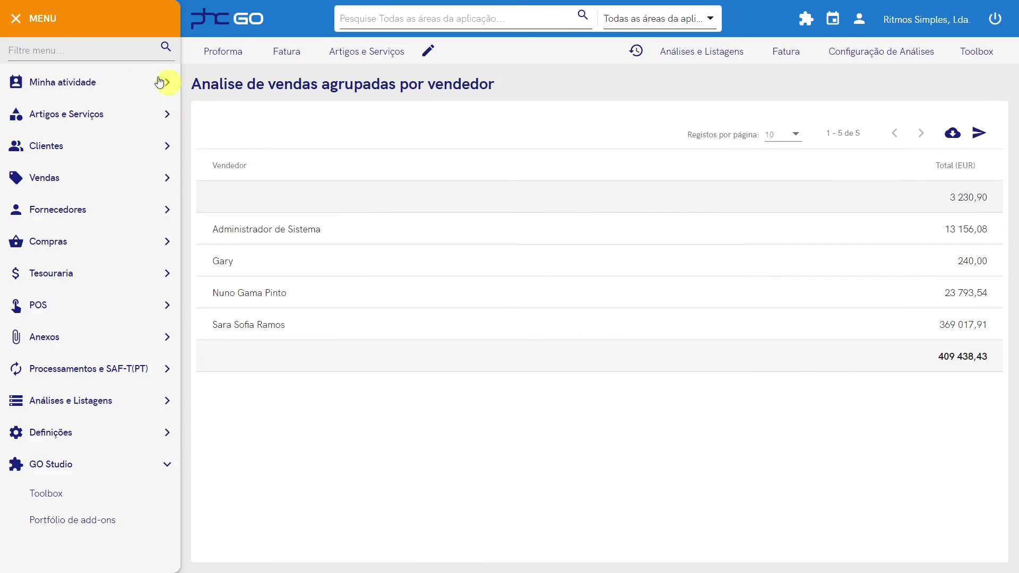
pyautogui.click(17, 26)
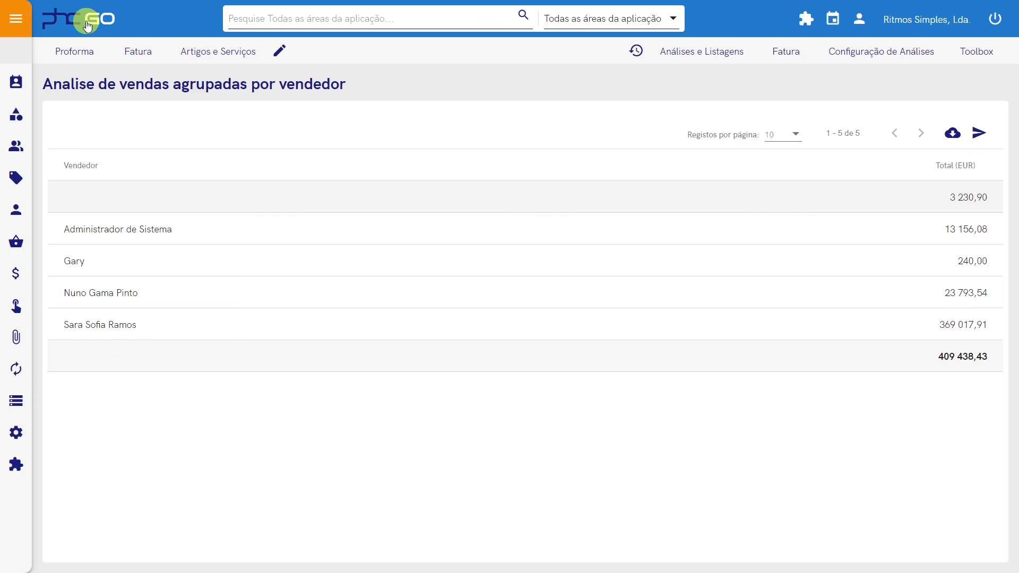
pyautogui.click(87, 25)
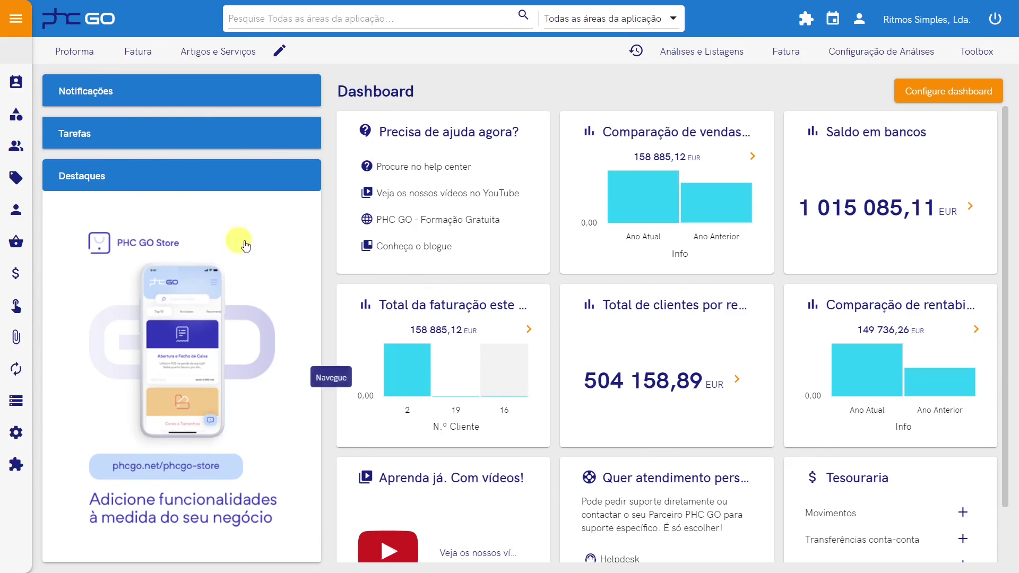